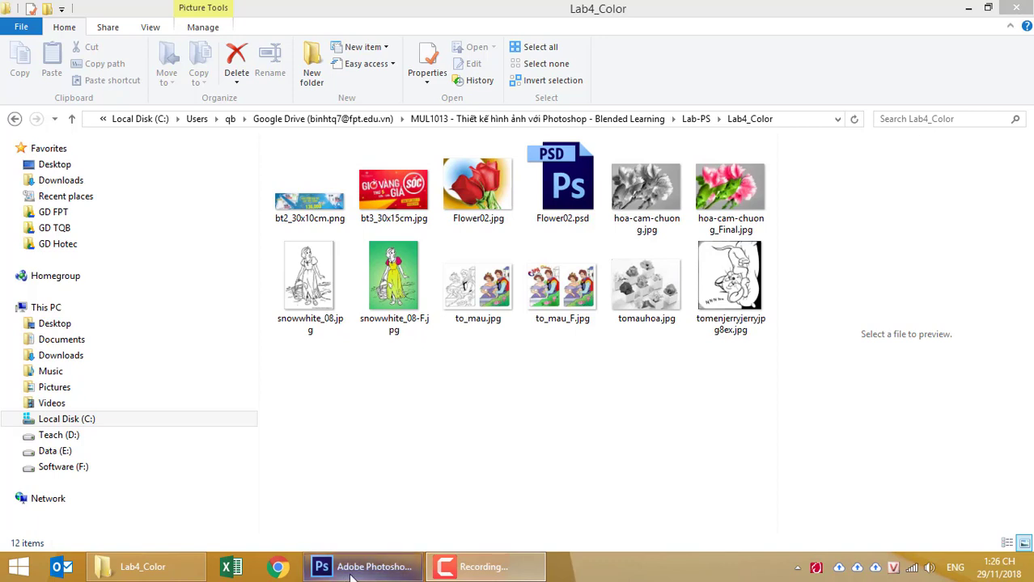
Step: Drag snowwhite_08-F.jpg from the Lab4_Color folder into Photoshop to open it
left_click(395, 299)
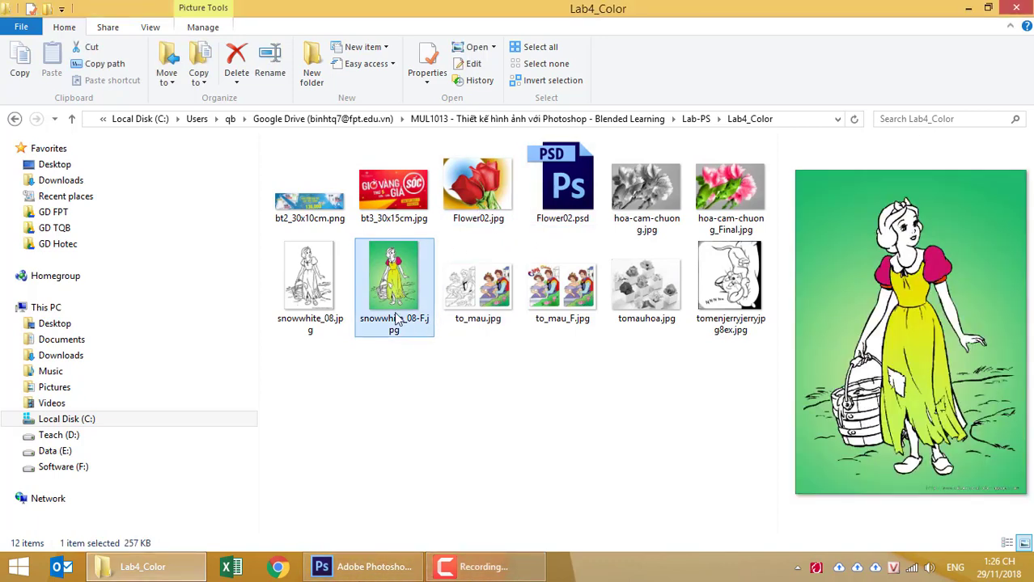
mouse_move(397, 279)
left_mouse_down()
mouse_move(385, 574)
mouse_move(405, 342)
left_mouse_up()
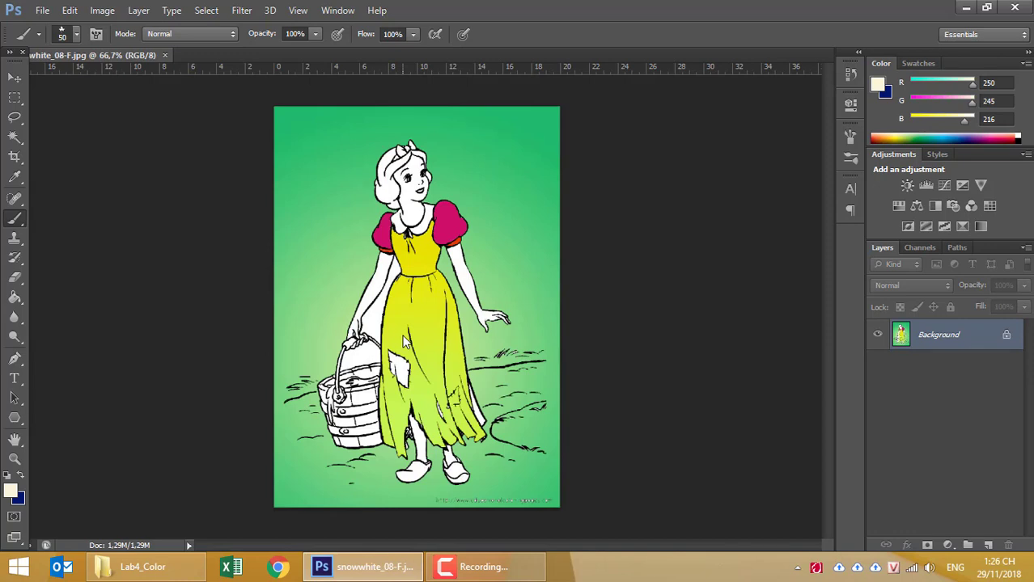
Step: Bring up the Snow White image in Photoshop and view it at 100% zoom
left_click(17, 566)
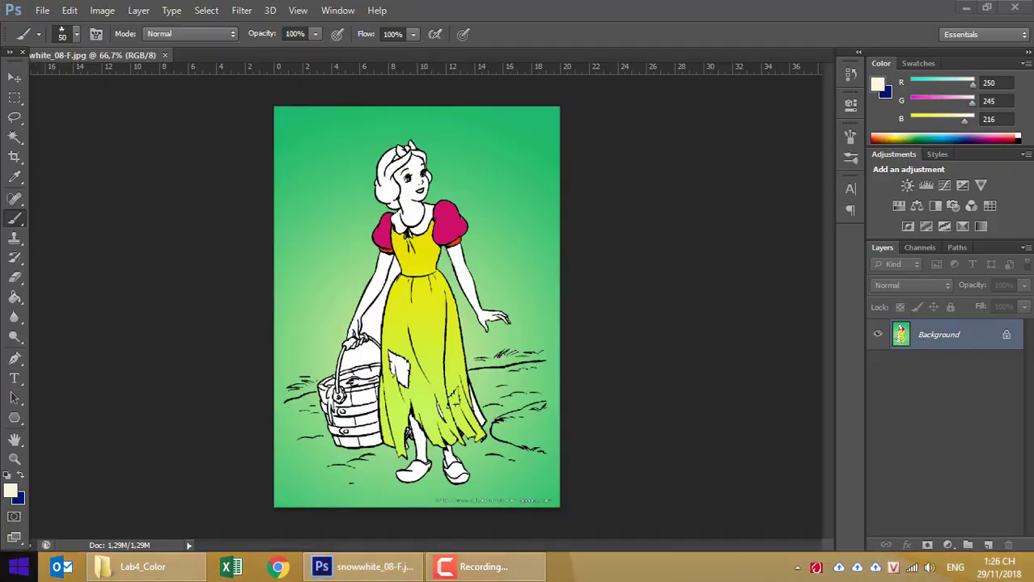
left_click(429, 372)
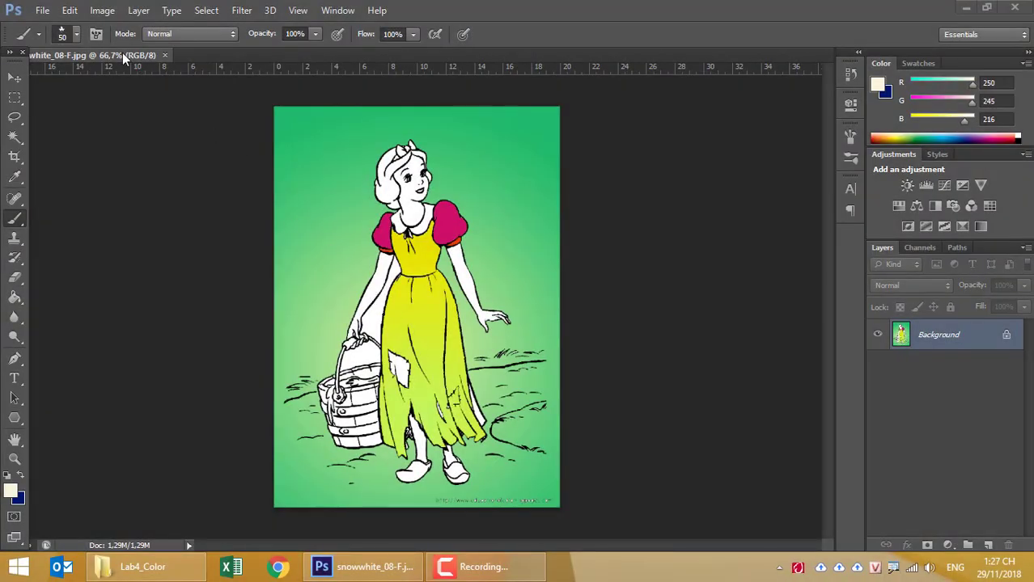
key("ctrl+1")
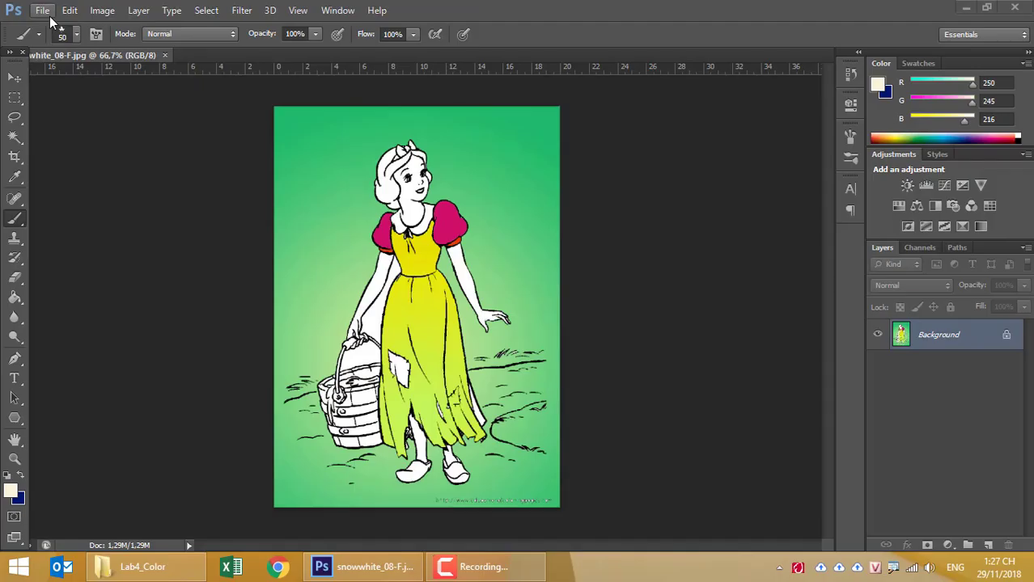
Step: Create a new blank 7.25 × 5.972 in, 72 ppi CMYK Color document, then return to Snow White
left_click(45, 13)
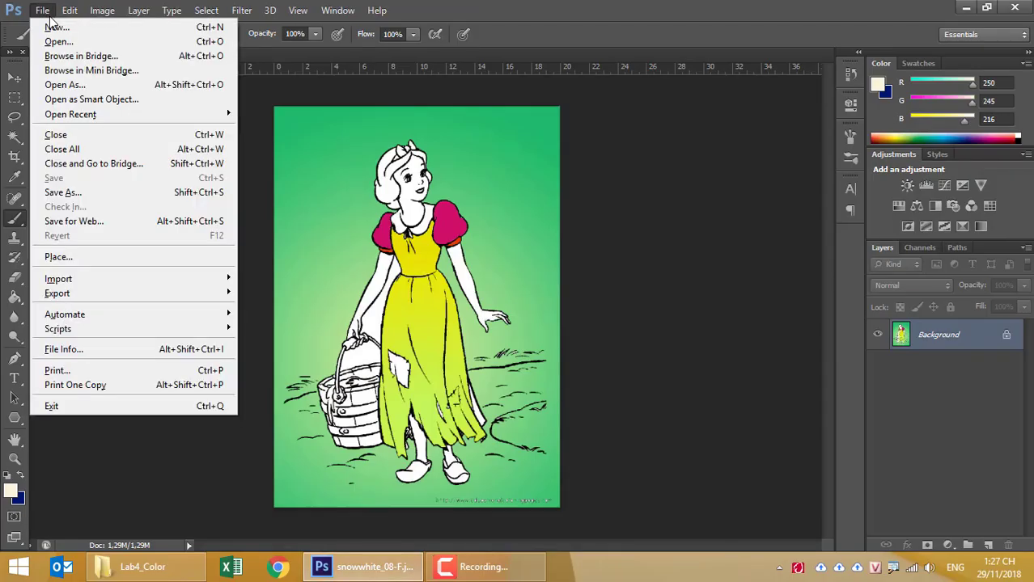
left_click(50, 27)
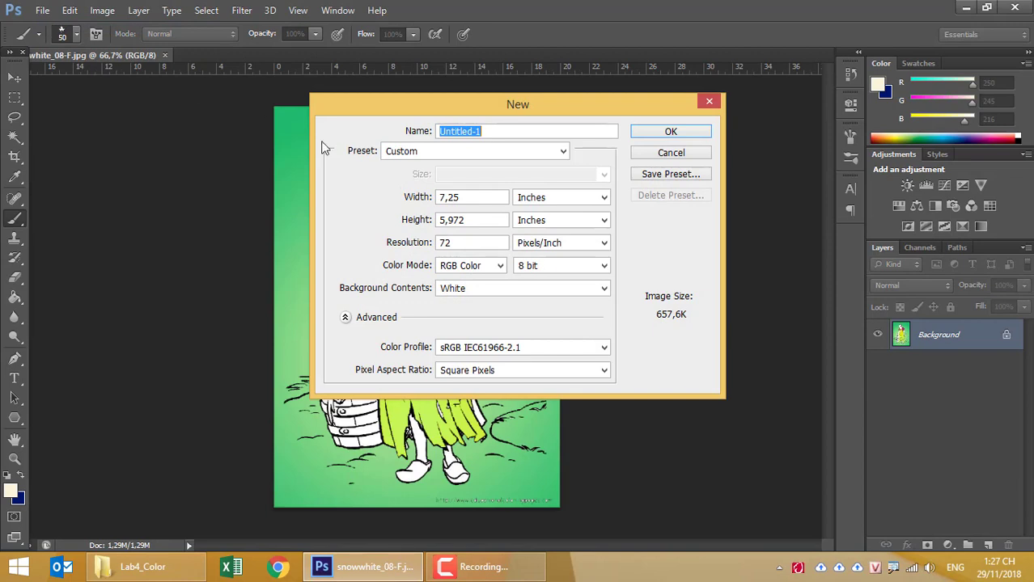
left_click(476, 271)
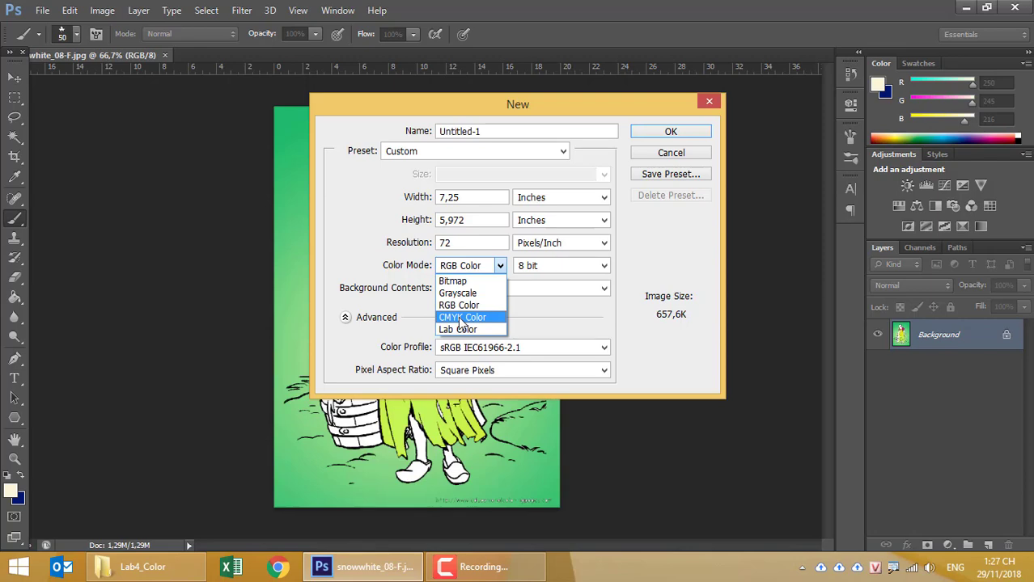
left_click(461, 318)
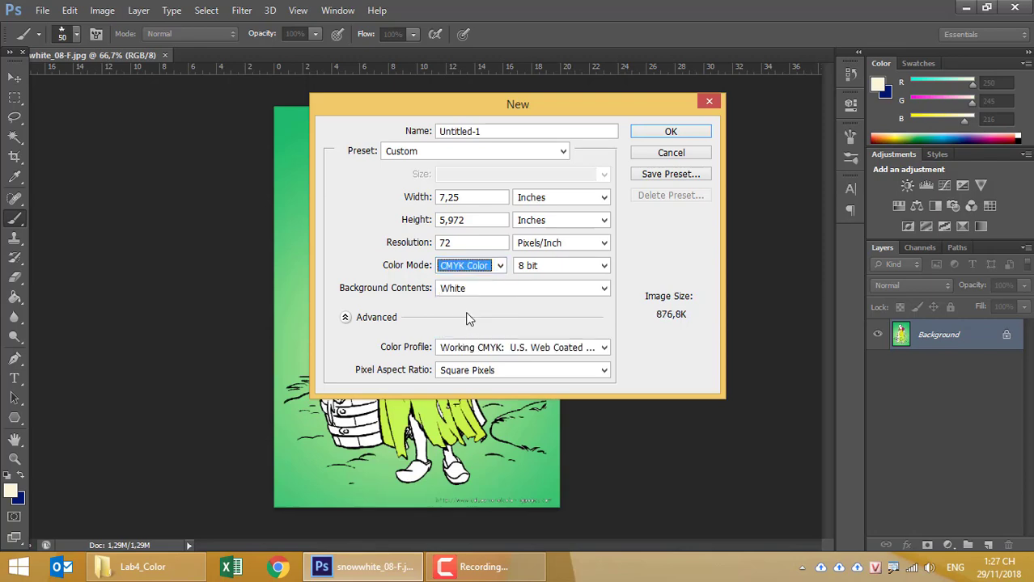
left_click(657, 132)
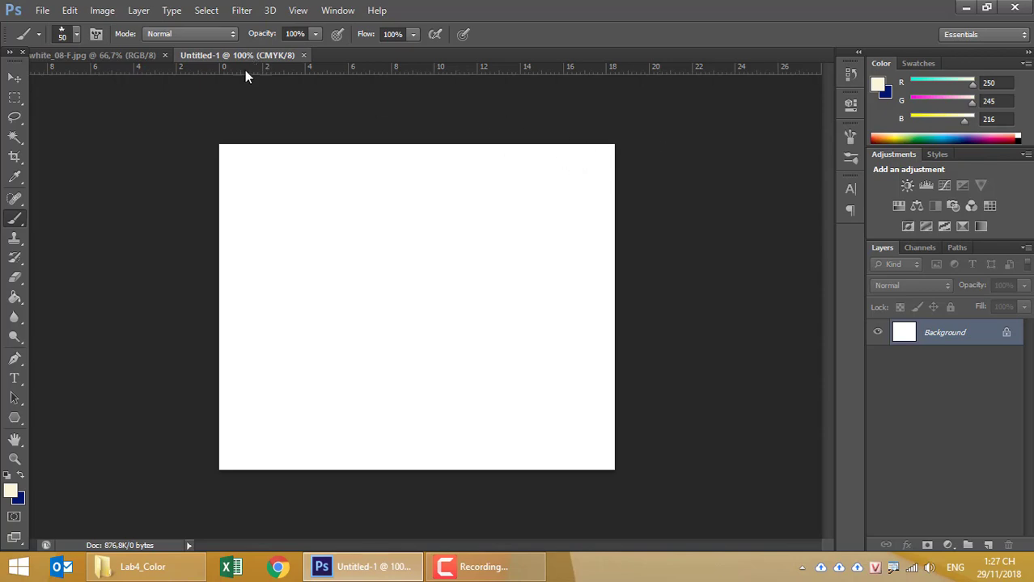
left_click(133, 54)
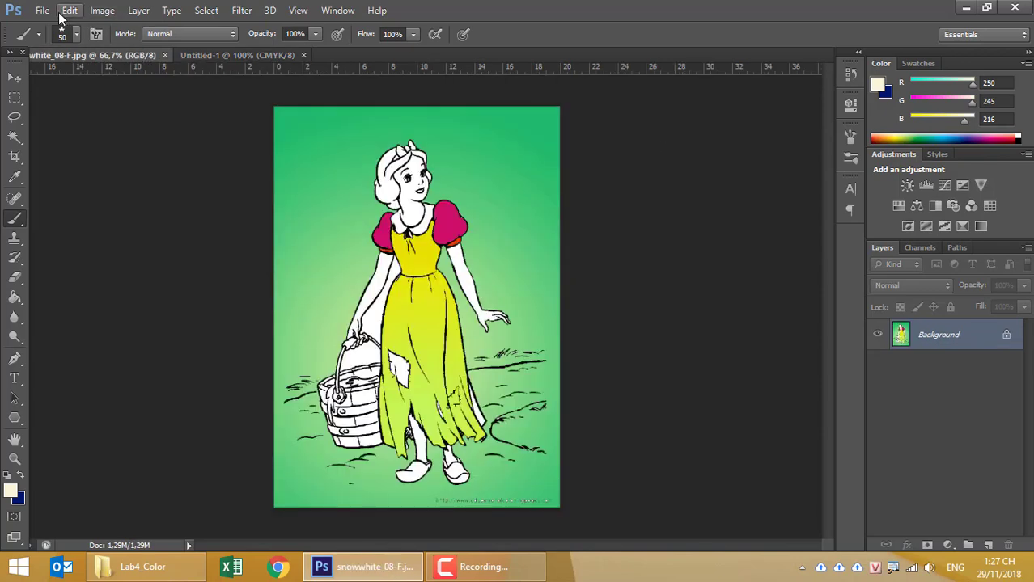
left_click(99, 12)
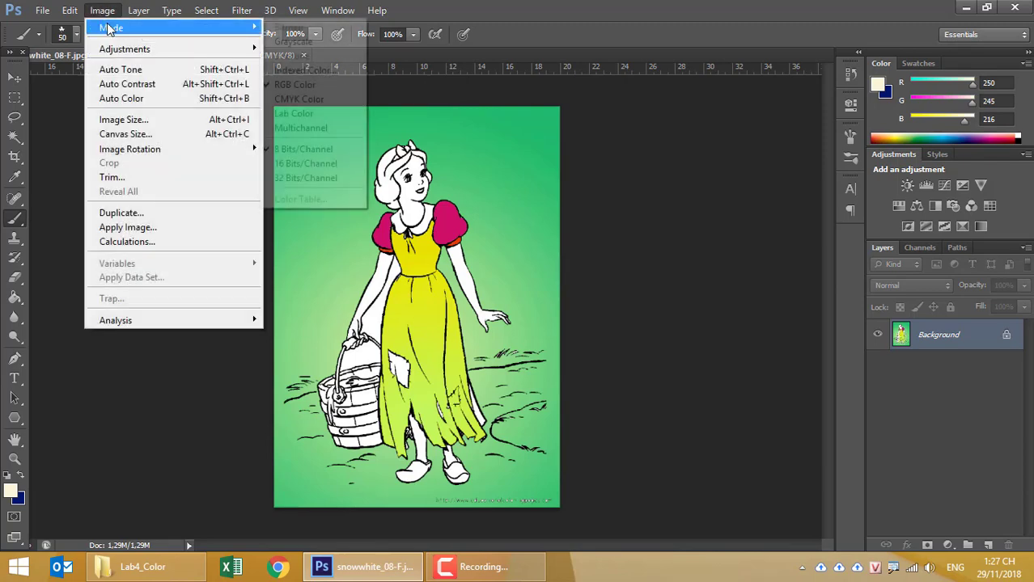
mouse_move(111, 27)
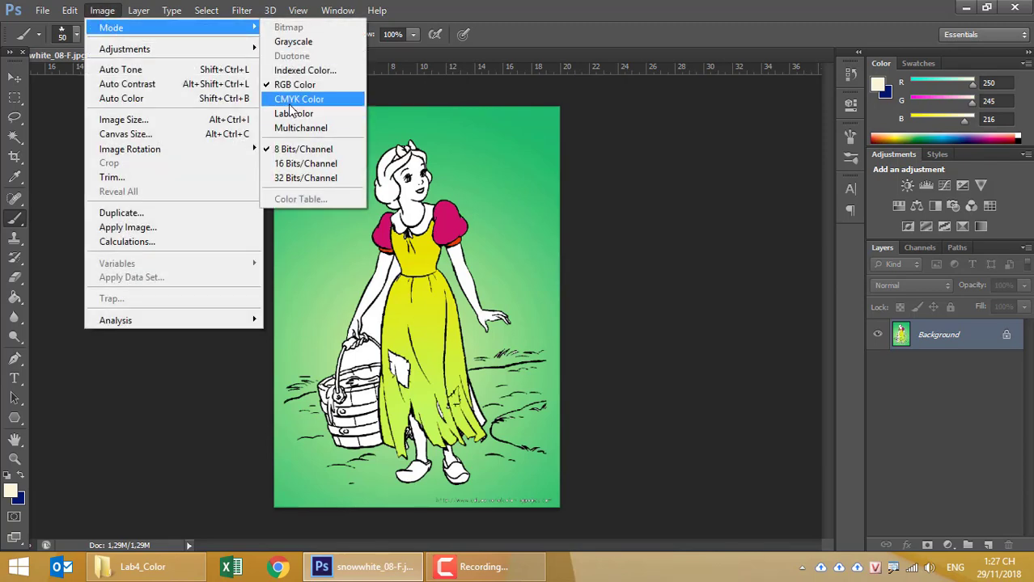
left_click(289, 102)
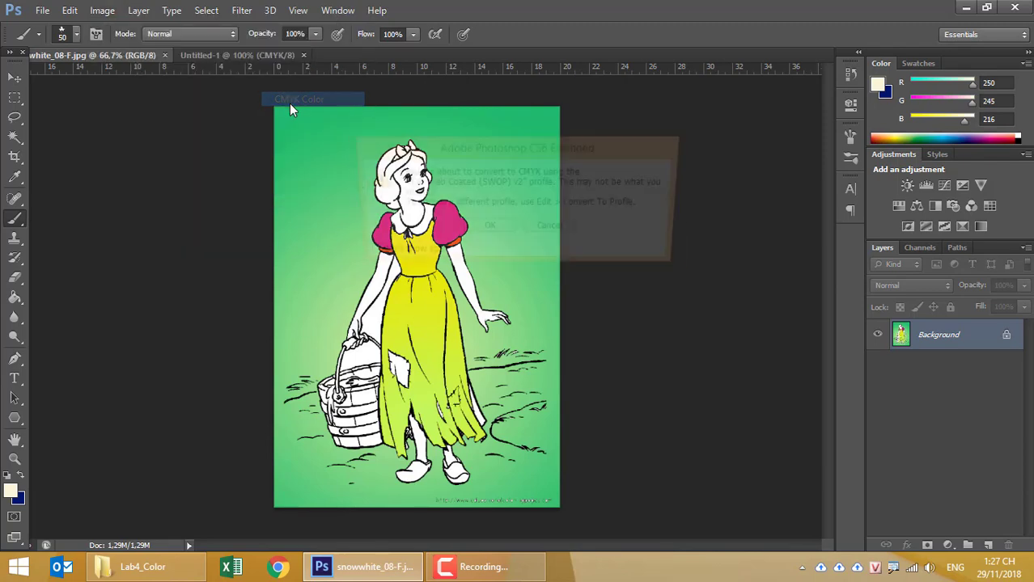
left_click(489, 230)
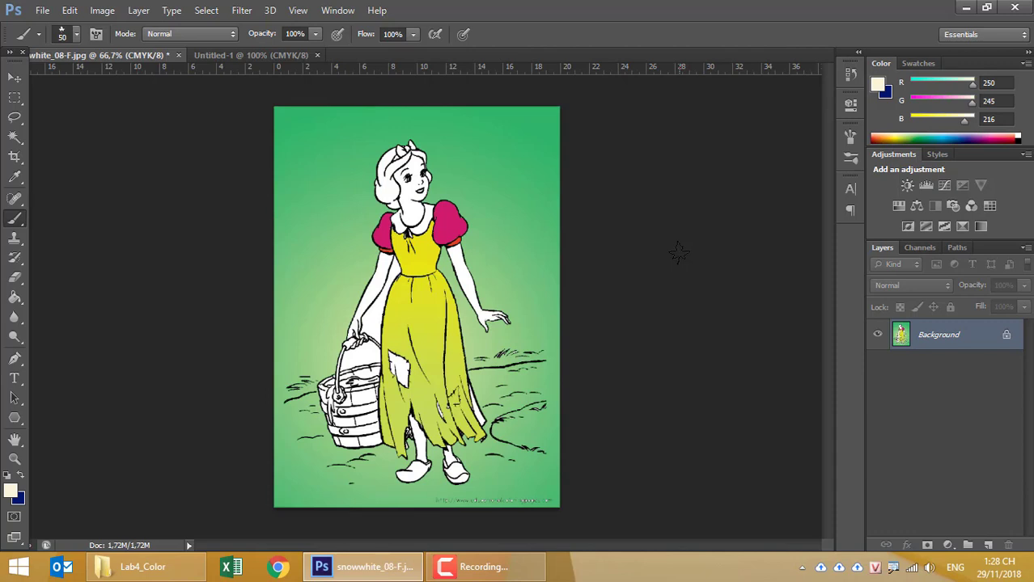
key("ctrl+z")
key("ctrl+z")
key("ctrl+z")
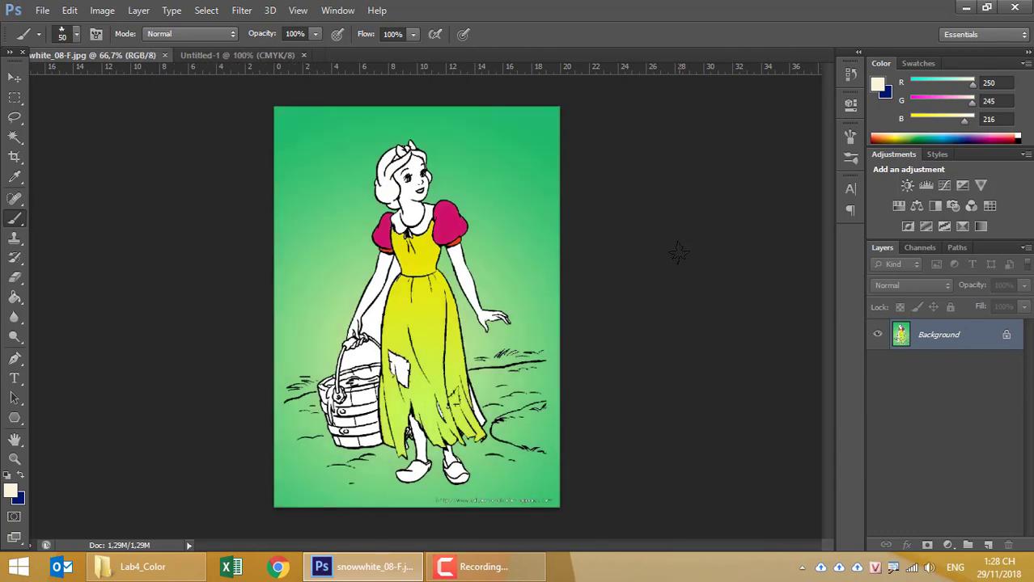
key("ctrl+z")
key("ctrl+z")
key("ctrl+z")
key("ctrl+z")
Step: Convert the Snow White image to Grayscale, discarding its colour information
left_click(103, 11)
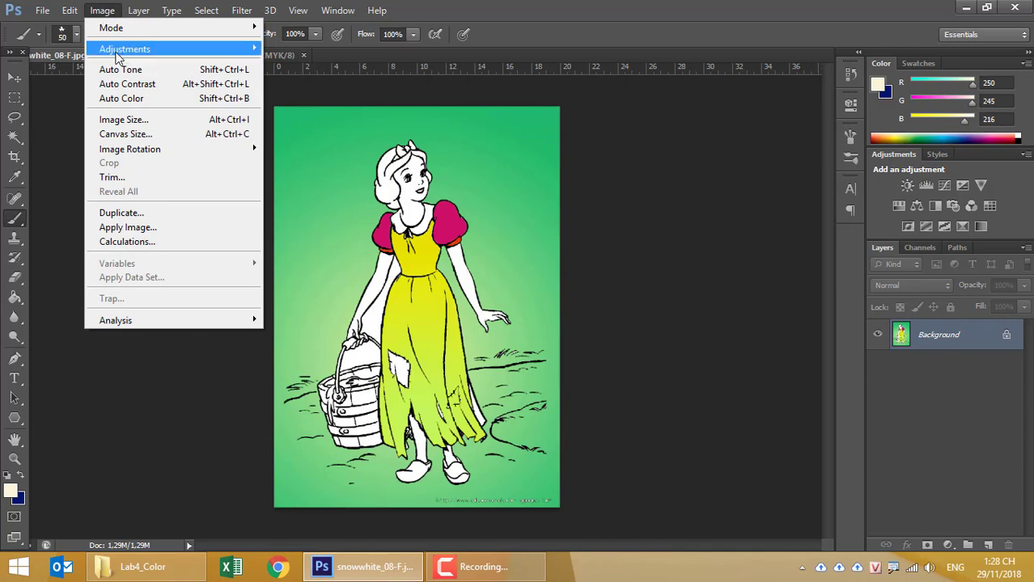
mouse_move(112, 28)
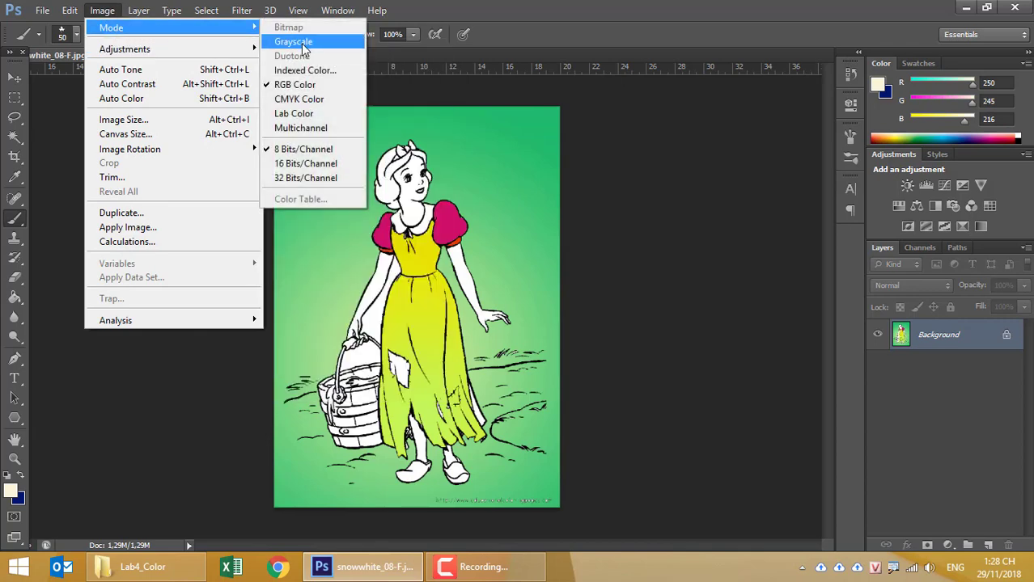
left_click(301, 43)
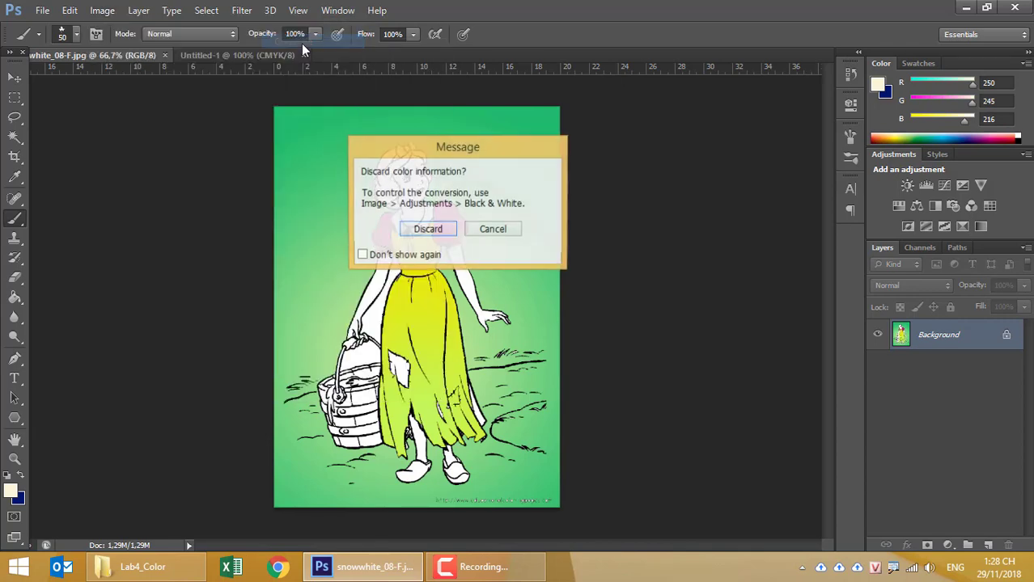
left_click(421, 232)
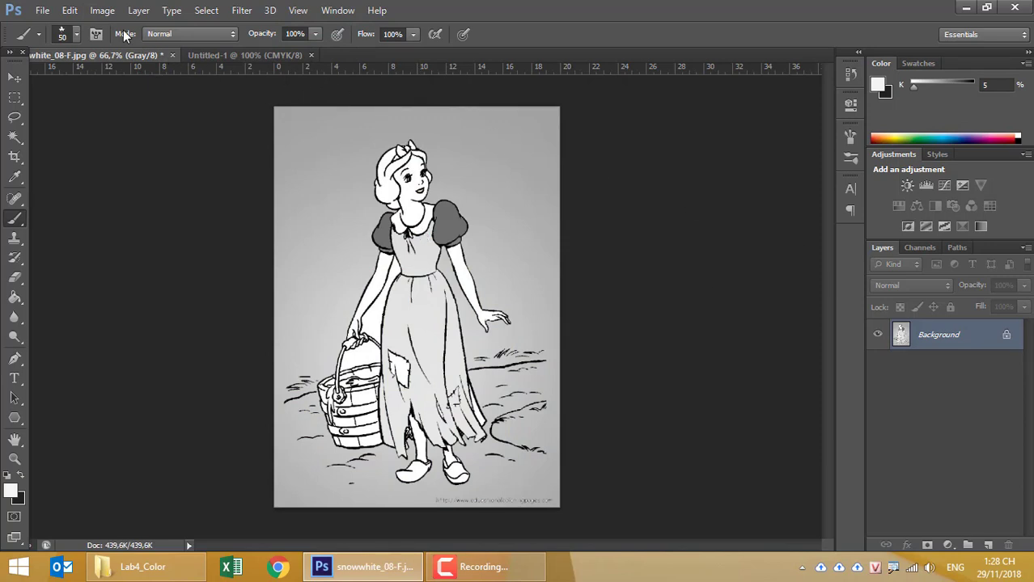
Step: Convert the grayscale image to a Diffusion Dither bitmap and zoom in to inspect the pixels
left_click(102, 11)
mouse_move(111, 27)
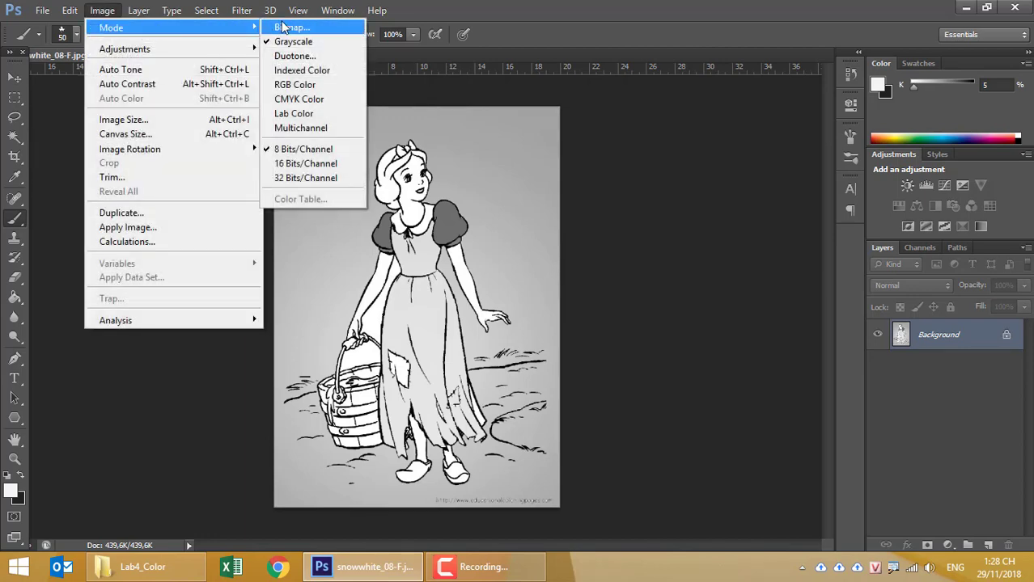
left_click(284, 27)
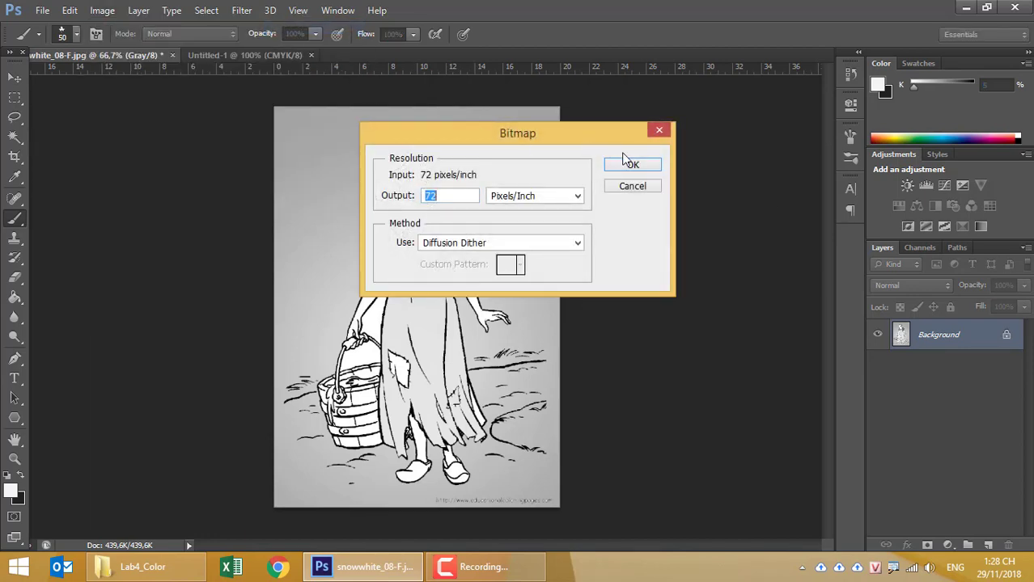
left_click(624, 166)
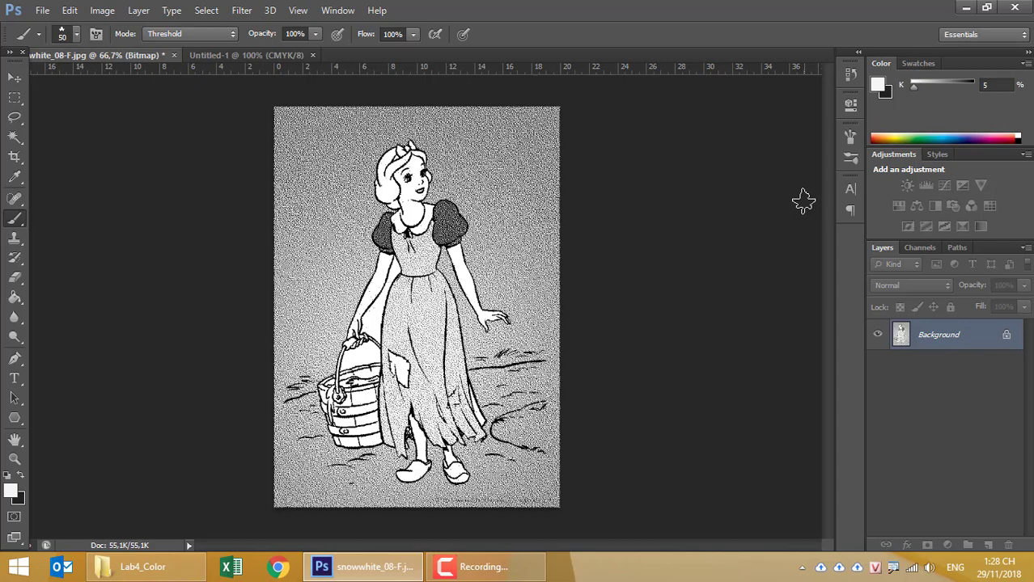
scroll(453, 212, "up", 10)
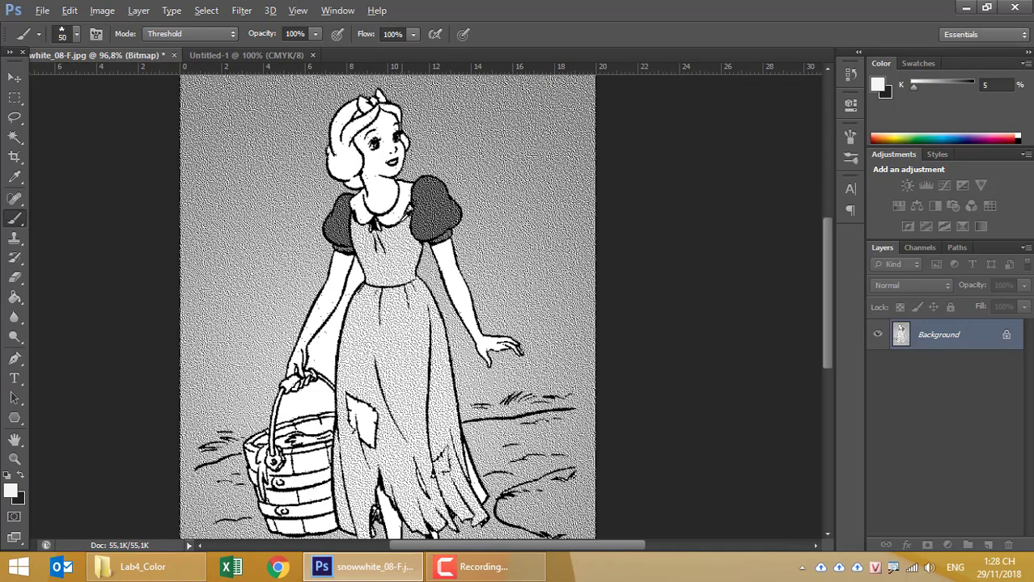
scroll(449, 194, "up", 2)
scroll(449, 194, "up", 2)
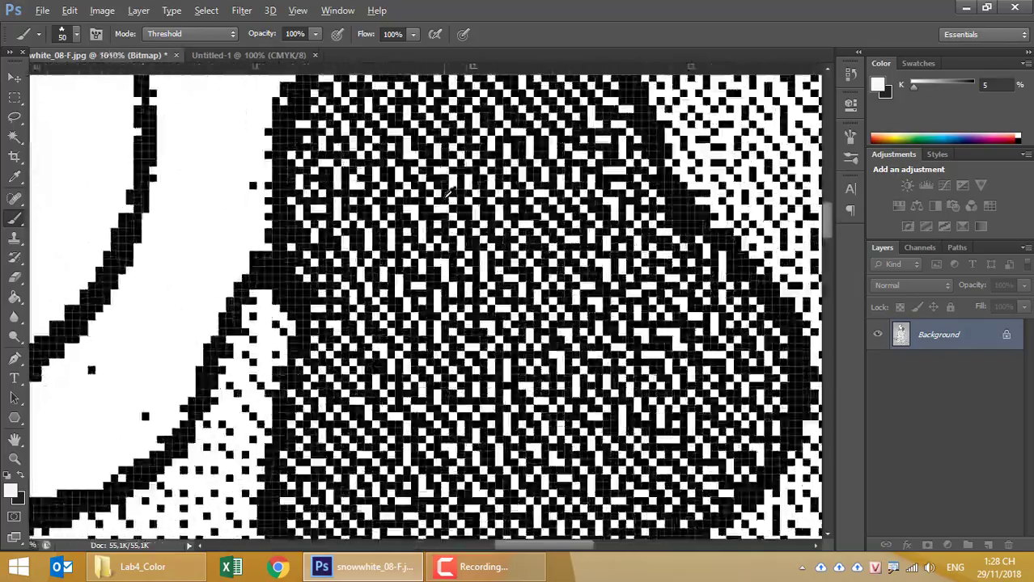
scroll(448, 194, "up", 1)
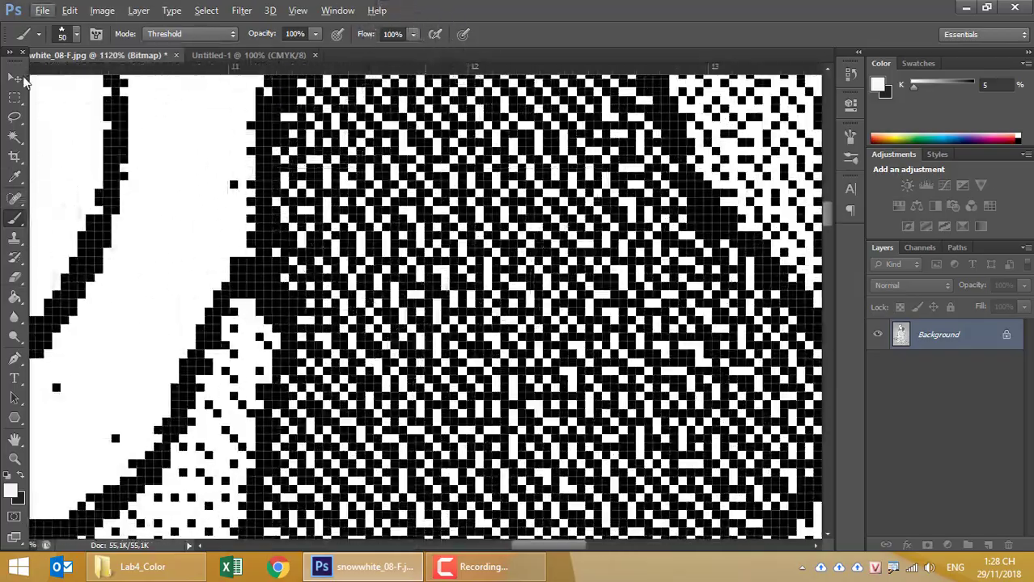
left_click(14, 76)
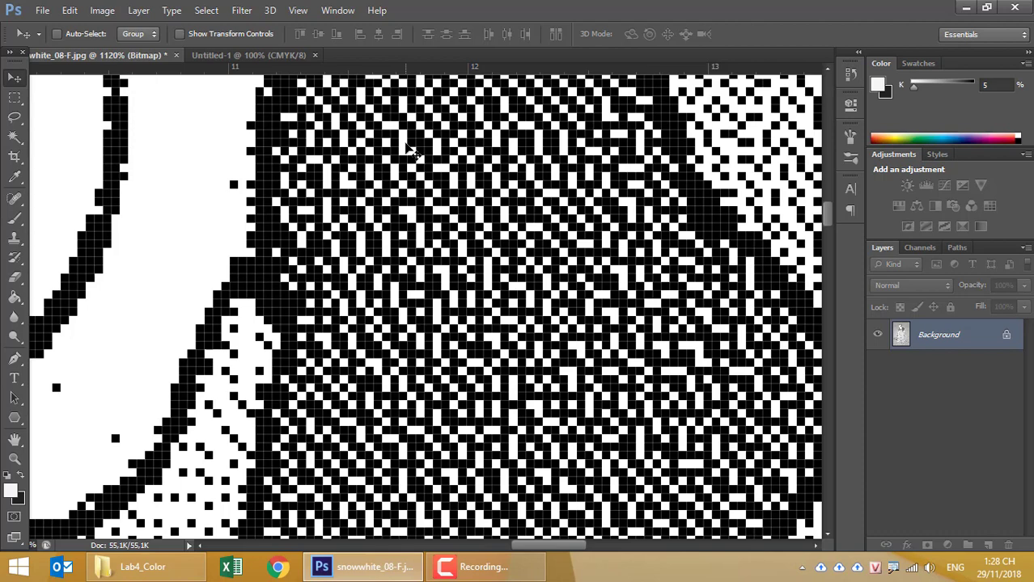
Step: Undo the bitmap conversion back to grayscale, zoom out, and close the blank Untitled-1 document
key("ctrl+z")
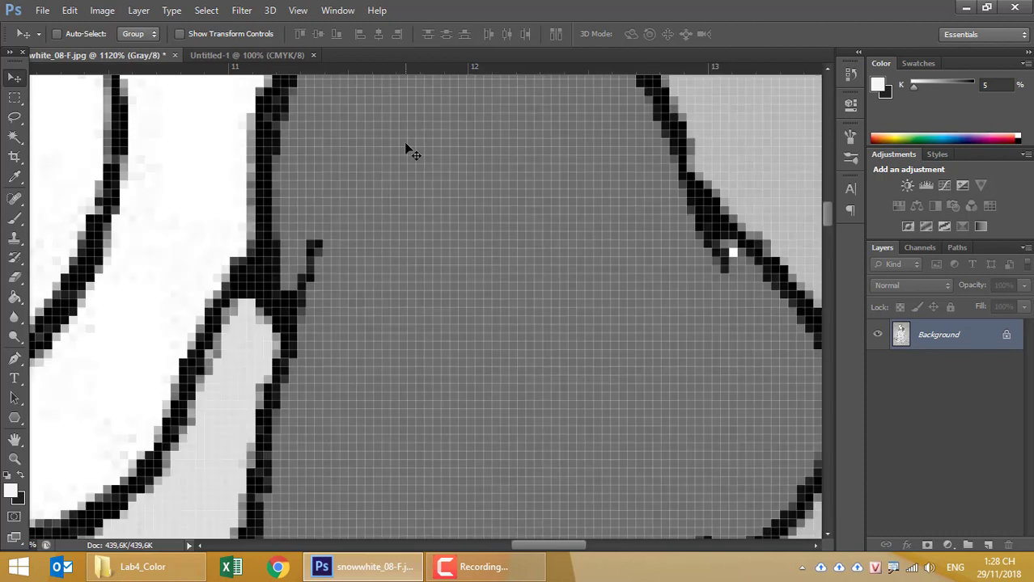
scroll(405, 186, "down", 2)
scroll(400, 207, "down", 3)
scroll(403, 212, "down", 2)
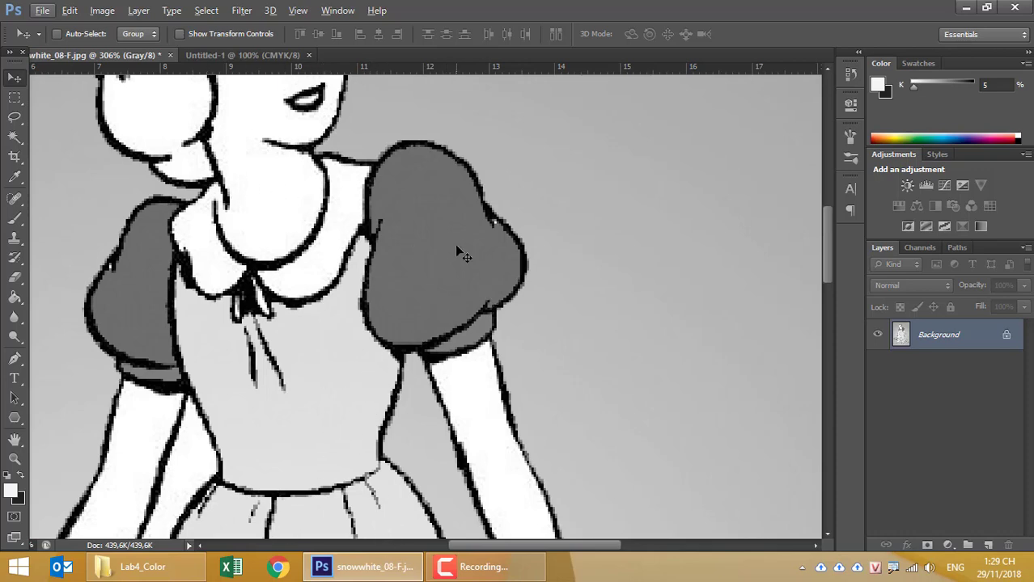
scroll(456, 249, "down", 2, "alt")
scroll(455, 249, "down", 2, "alt")
scroll(455, 250, "down", 2, "alt")
scroll(455, 247, "down", 2, "alt")
scroll(457, 251, "down", 2, "alt")
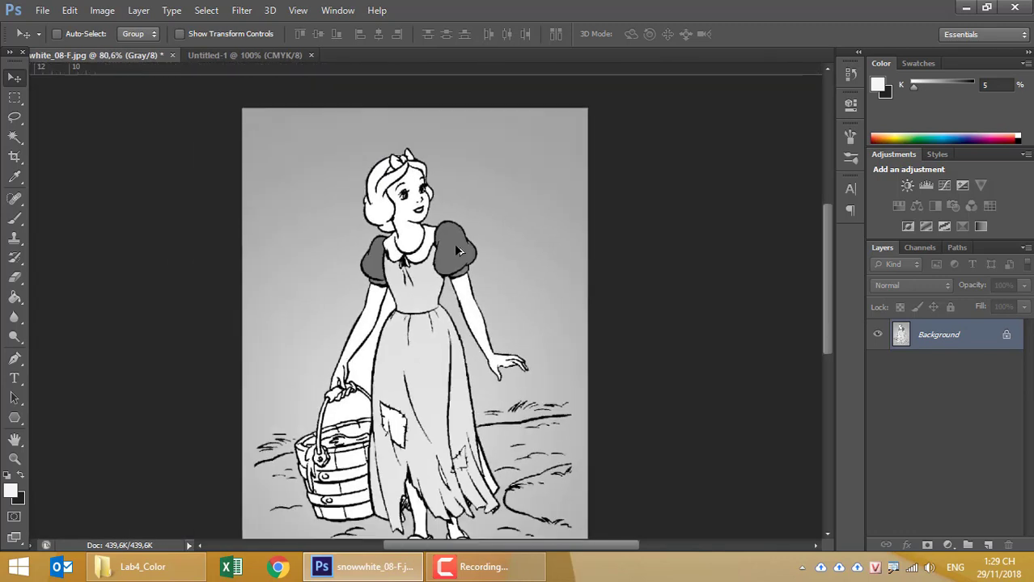
scroll(457, 251, "down", 1, "alt")
scroll(457, 251, "down", 1, "alt")
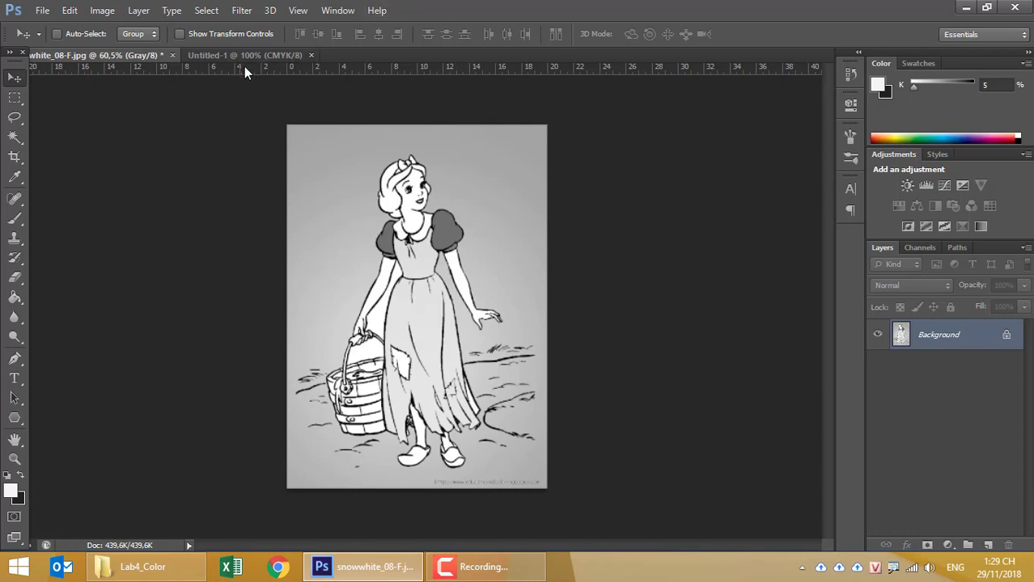
left_click(311, 55)
Step: Preview Flower02.jpg in the Lab4_Color folder, then open Flower02.psd in Photoshop
left_click(139, 567)
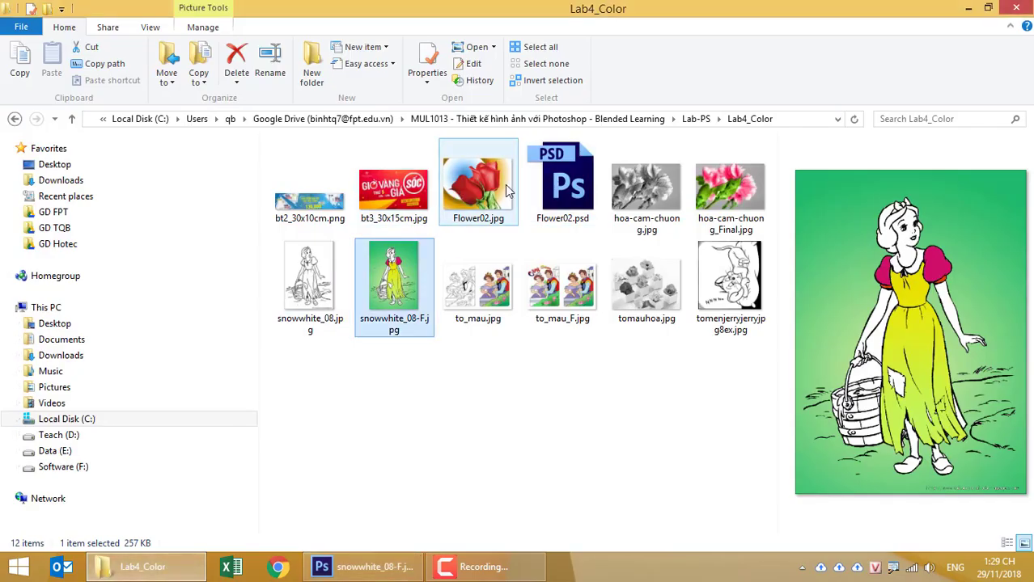
left_click(471, 193)
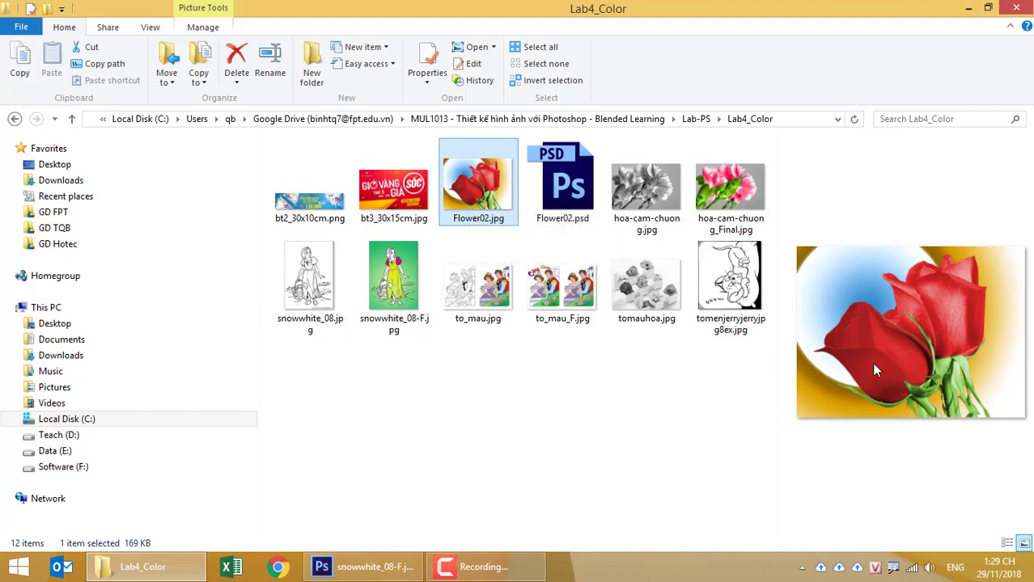
mouse_move(562, 182)
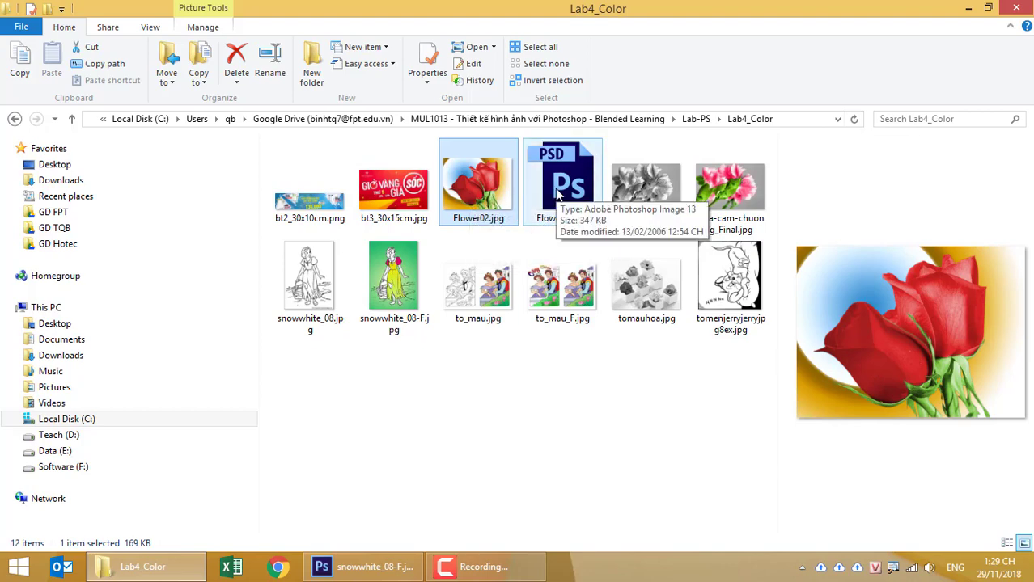
double_click(556, 193)
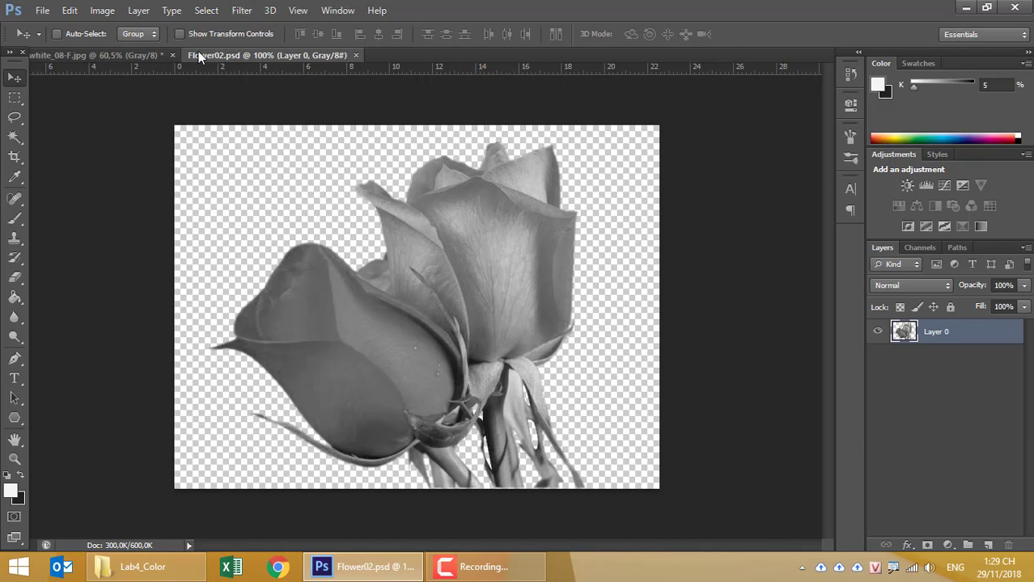
Step: Discard the Snow White drawing unsaved and make bright red ff1111 the foreground colour
left_click(171, 56)
left_click(479, 209)
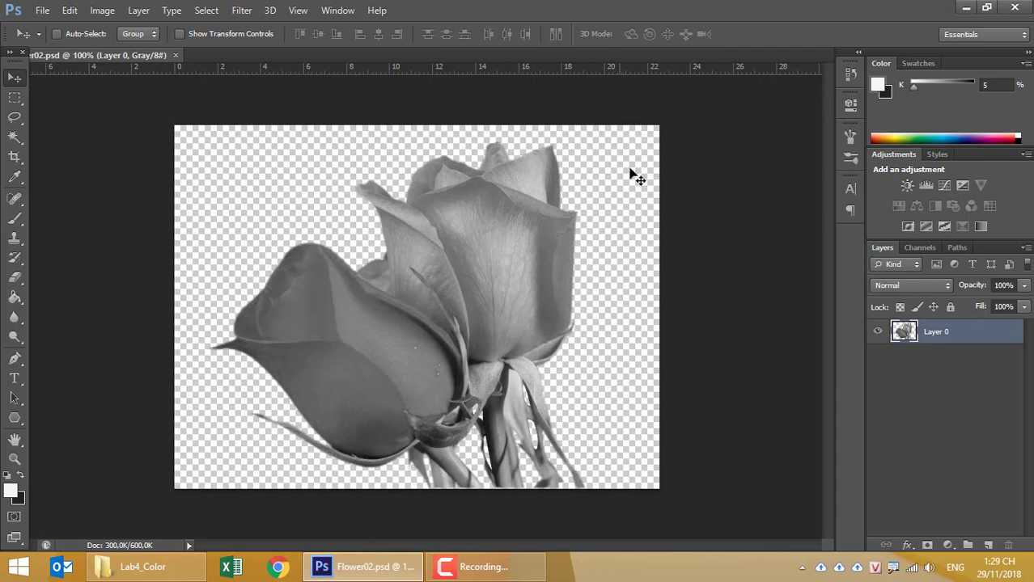
left_click(10, 493)
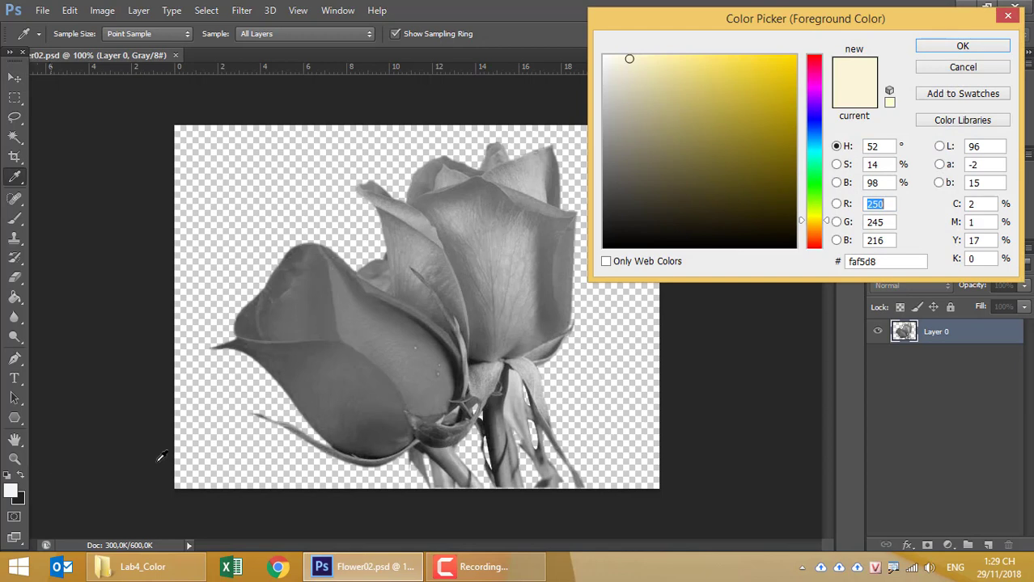
left_click_drag(812, 80, 825, 42)
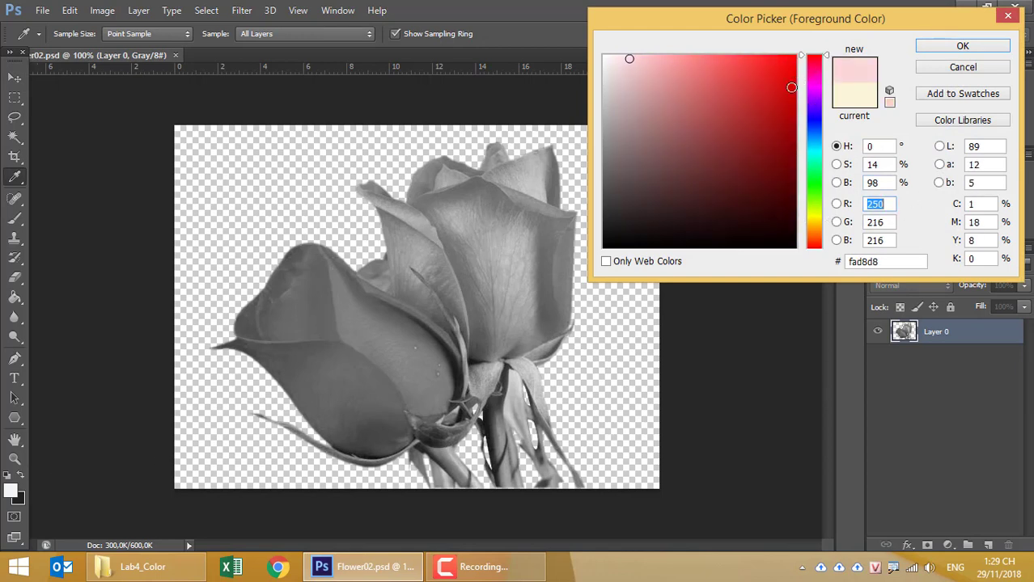
left_click_drag(767, 73, 783, 39)
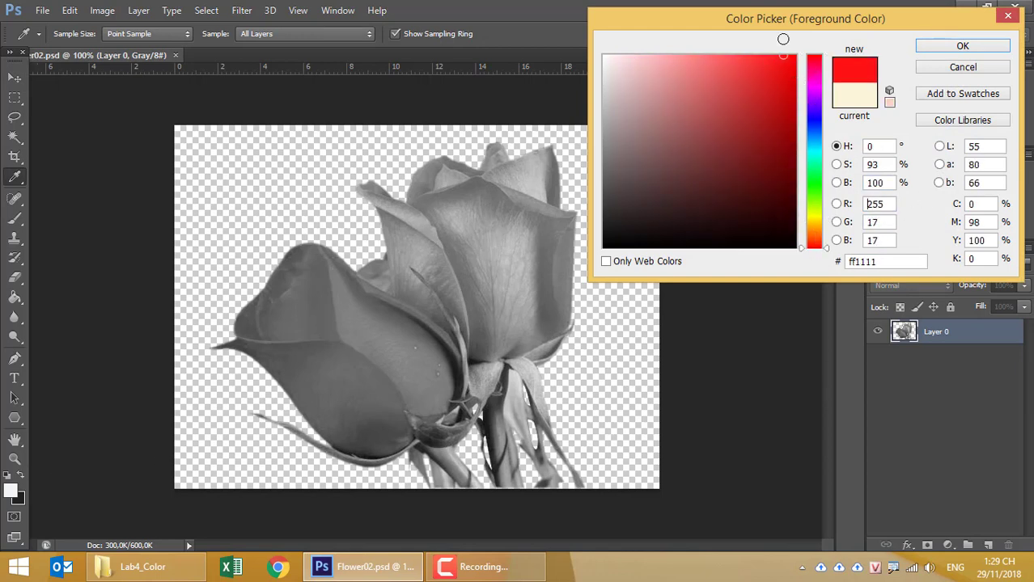
left_click(937, 46)
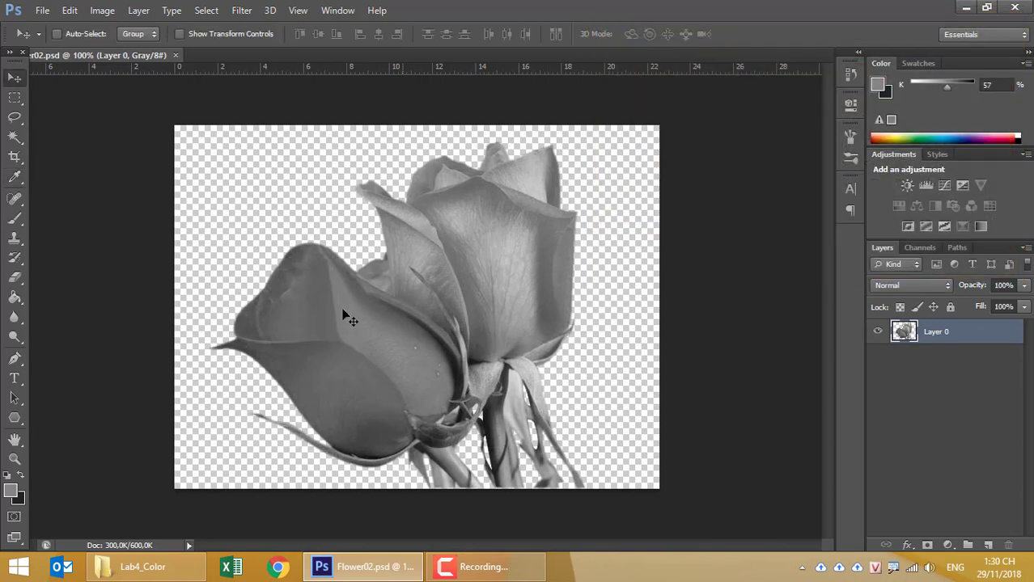
left_click(11, 491)
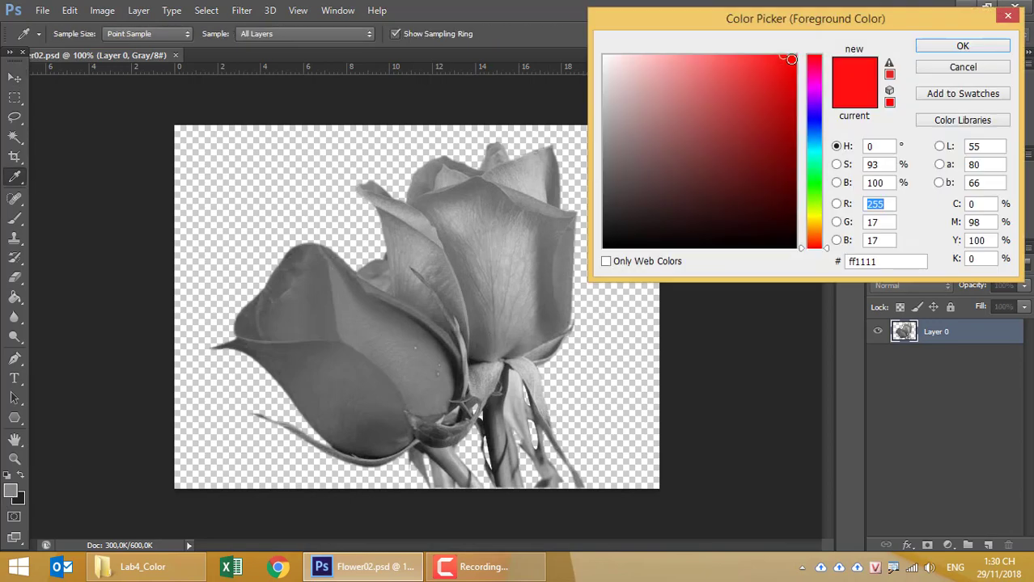
left_click(922, 49)
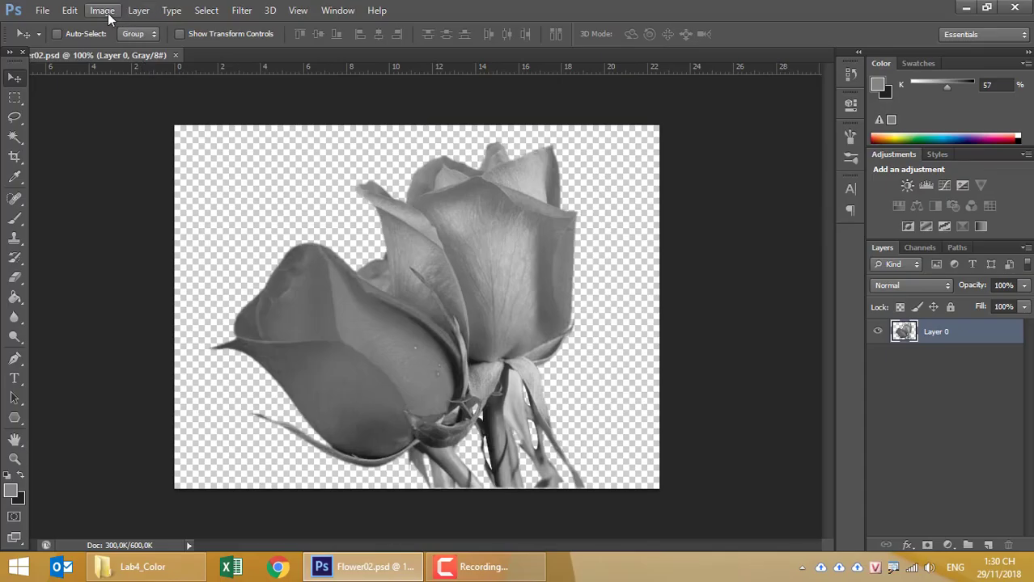
Step: Change Flower02.psd's image mode from Grayscale to RGB Color
left_click(109, 17)
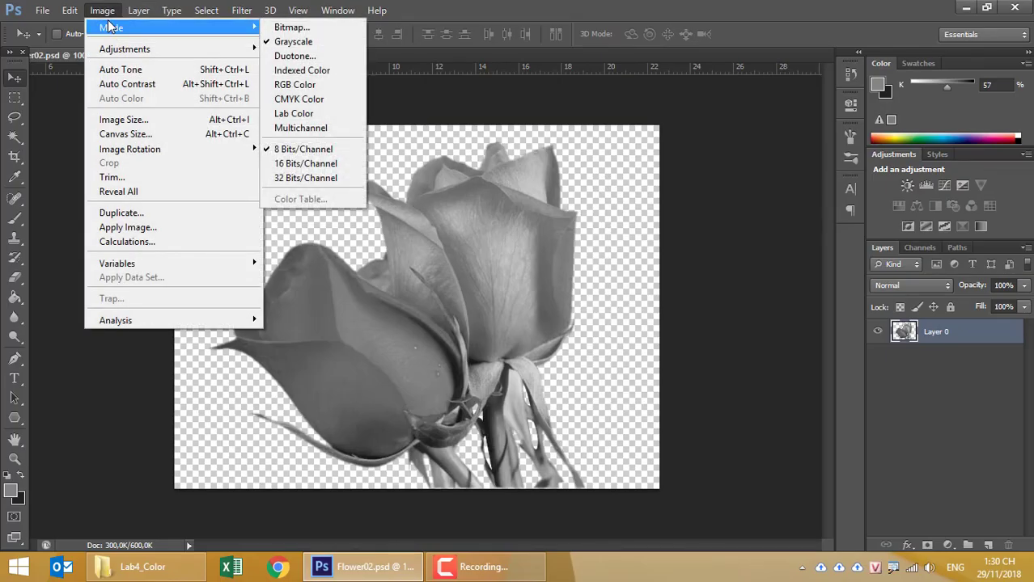
mouse_move(111, 28)
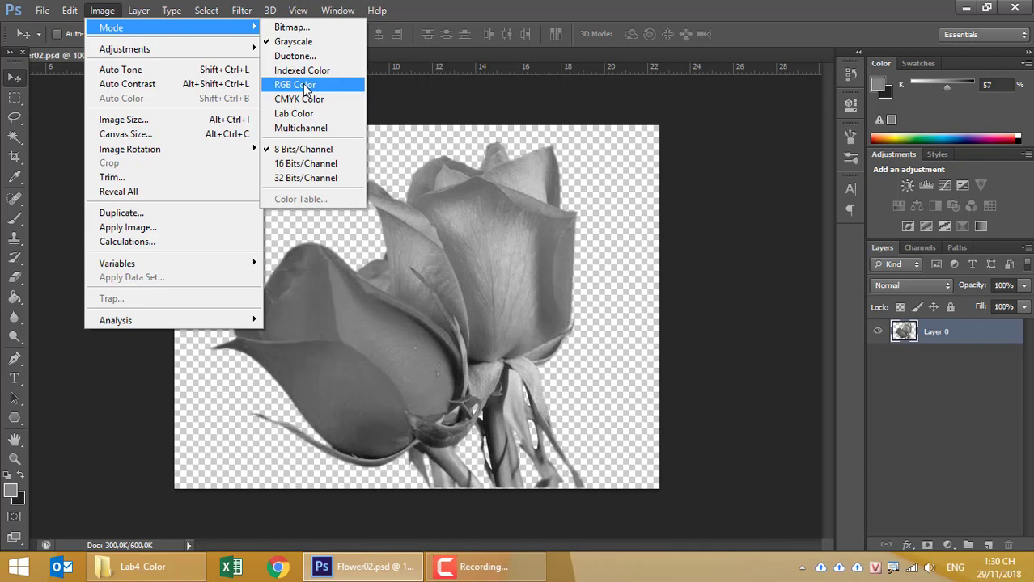
left_click(305, 86)
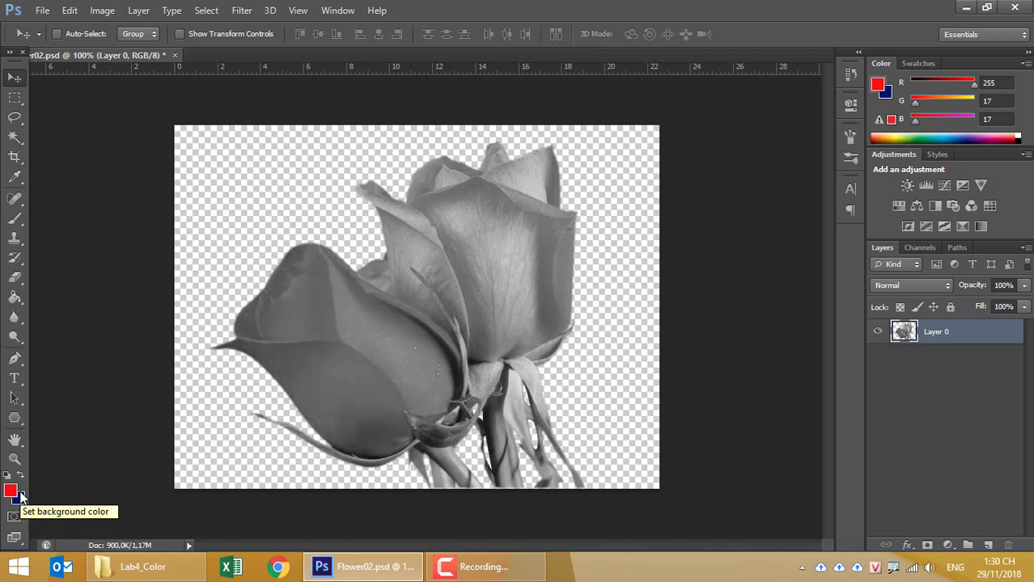
Step: Try a Magic Wand selection of the rose petals, then deselect it
left_click(15, 137)
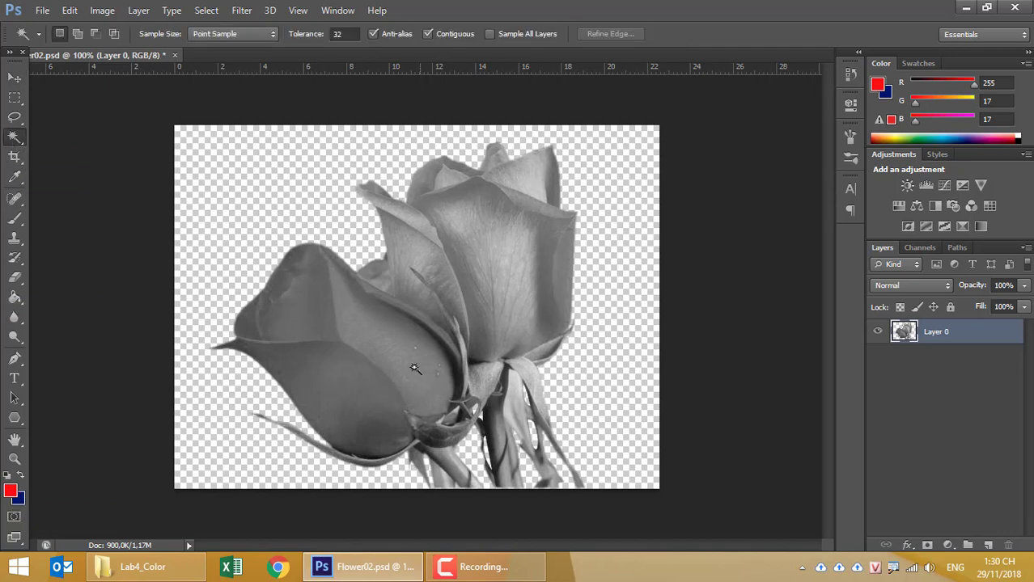
left_click(338, 377)
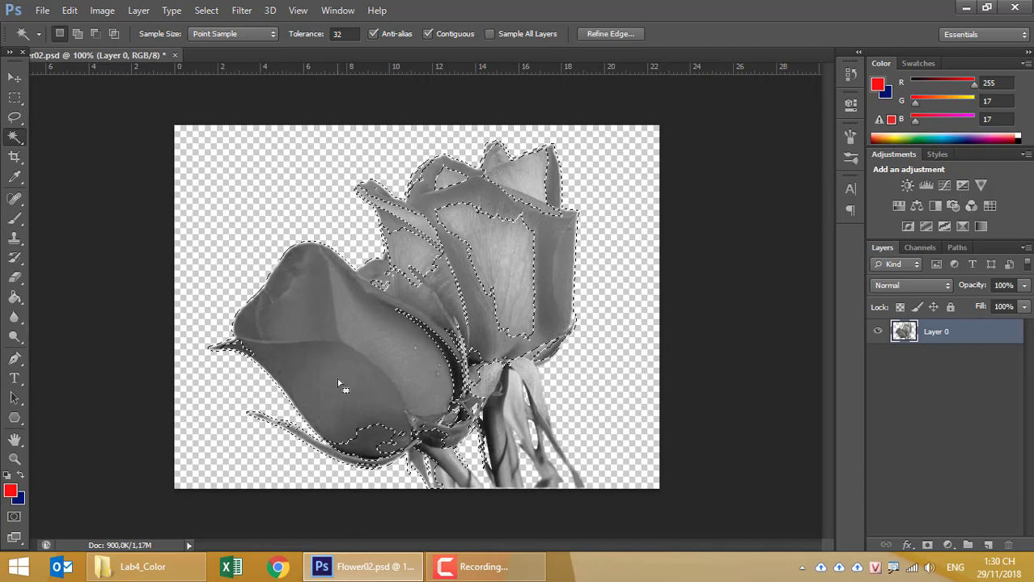
key("ctrl+d")
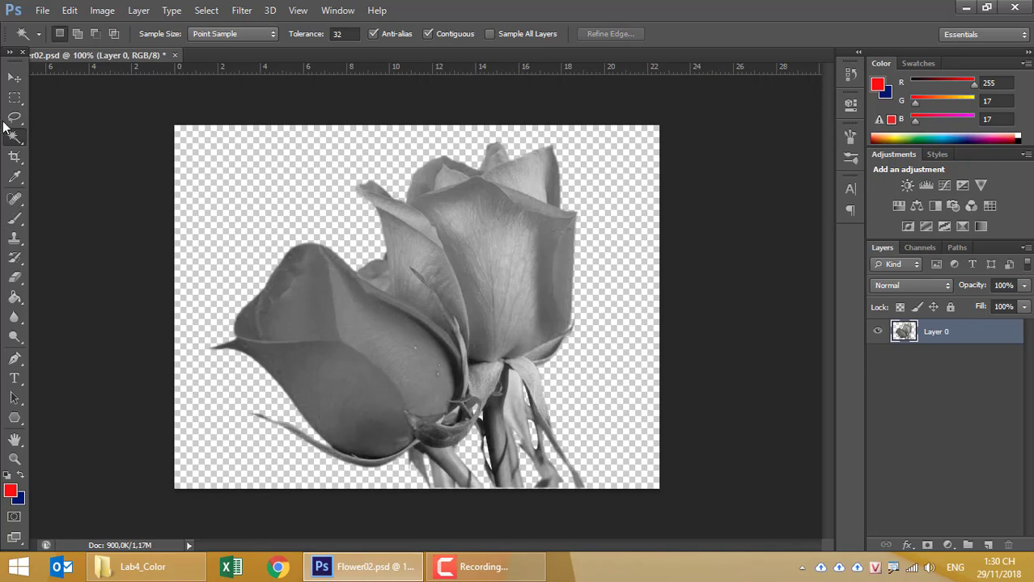
Step: Load Layer 0's pixels and lasso-subtract the stems and sepals, leaving only the two blooms selected
left_click(15, 117)
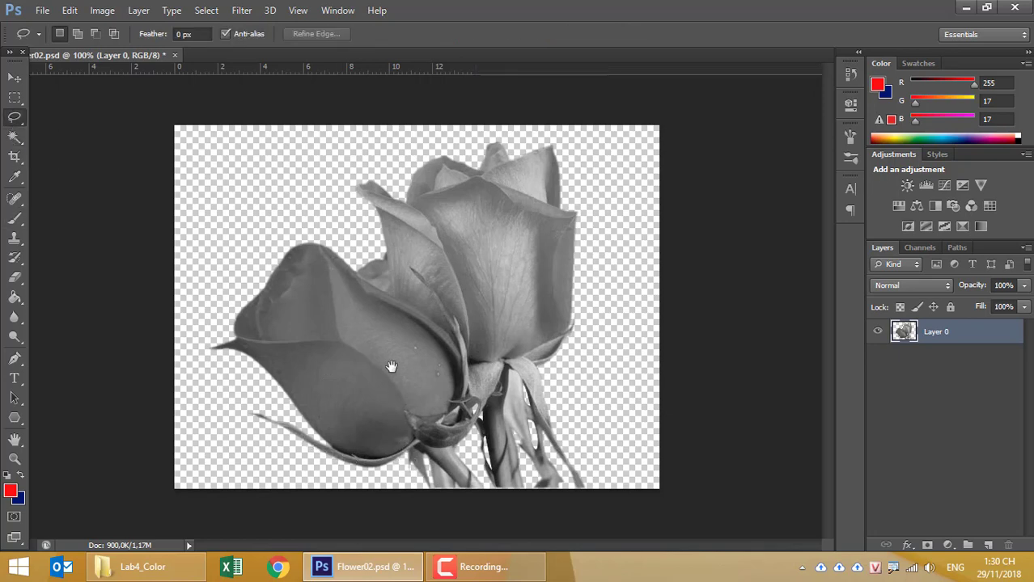
left_click(903, 331, "ctrl")
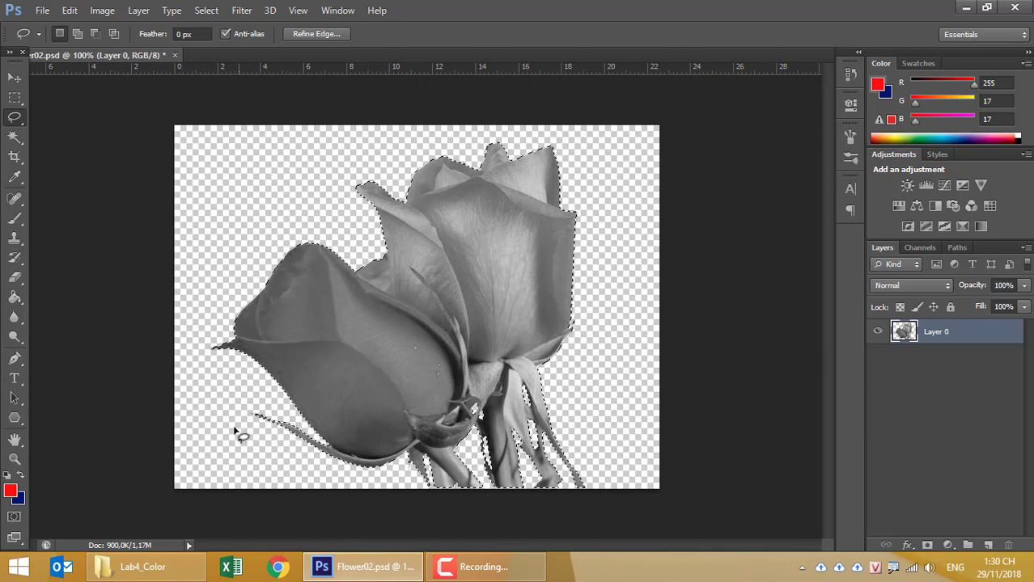
mouse_move(234, 431)
left_mouse_down()
mouse_move(333, 454)
mouse_move(412, 435)
left_mouse_up()
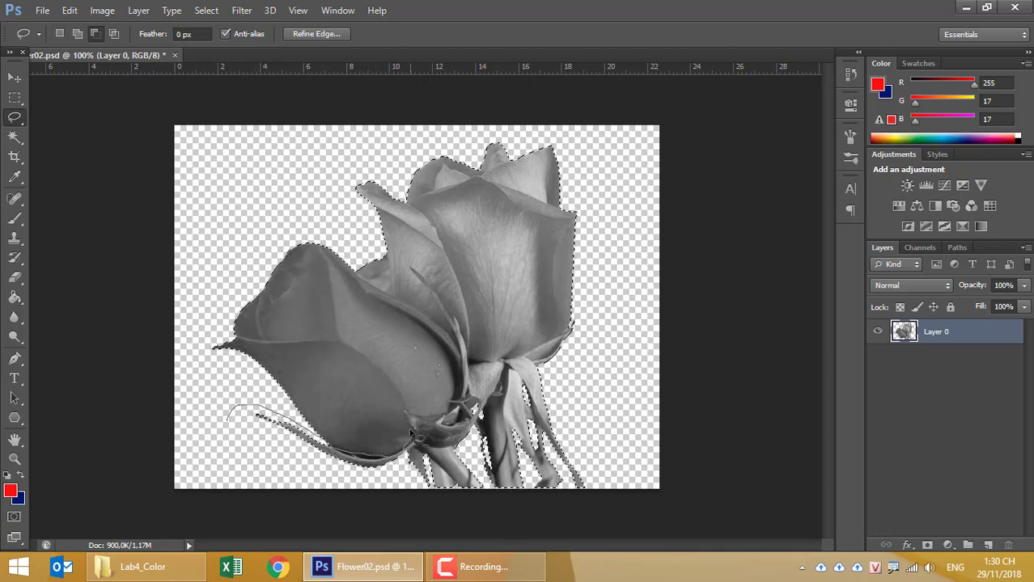
mouse_move(427, 419)
left_mouse_down()
mouse_move(456, 405)
mouse_move(470, 375)
mouse_move(562, 353)
mouse_move(612, 393)
mouse_move(655, 558)
mouse_move(299, 537)
mouse_move(234, 417)
left_mouse_up()
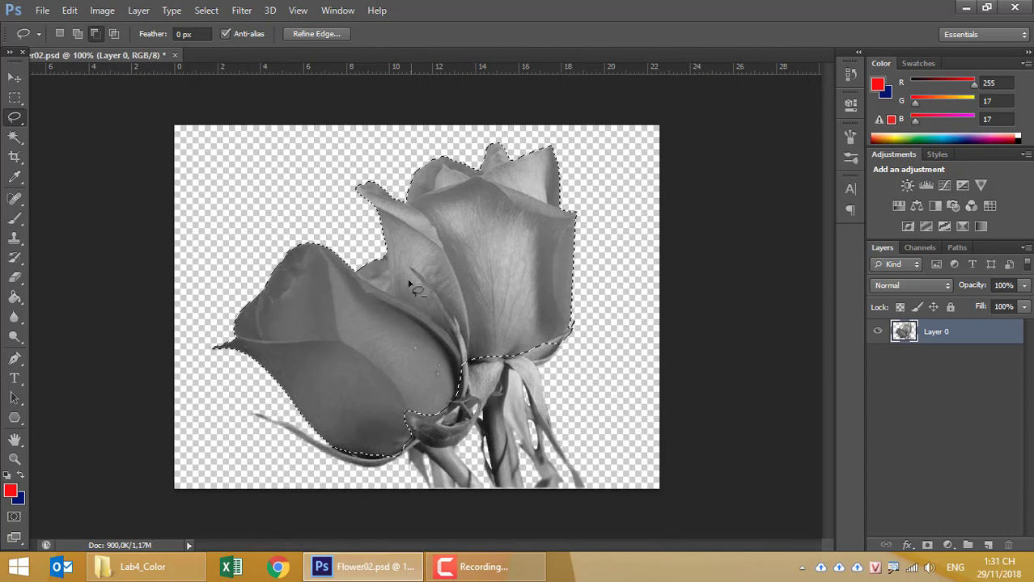
left_click_drag(412, 273, 460, 336)
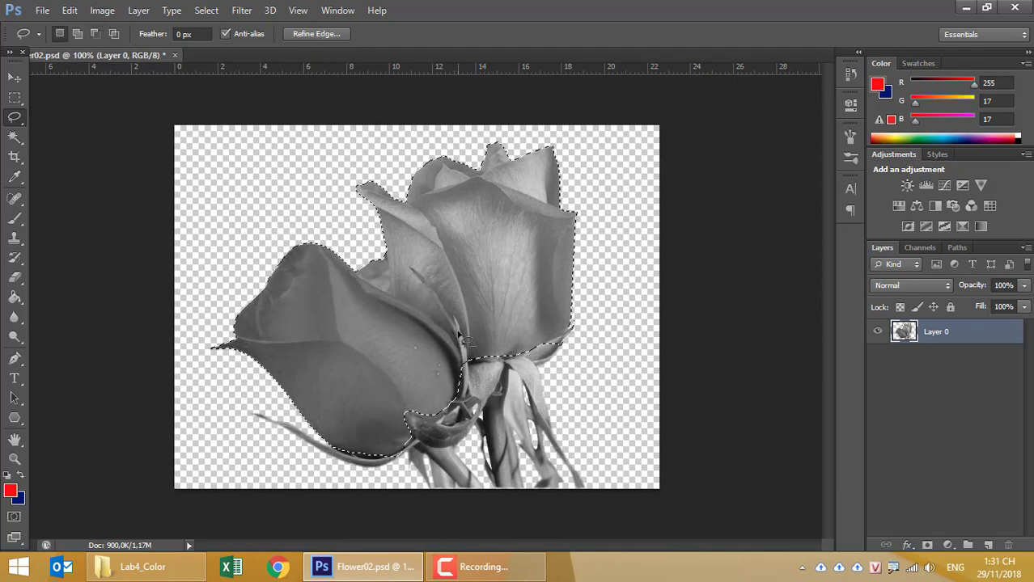
key("alt")
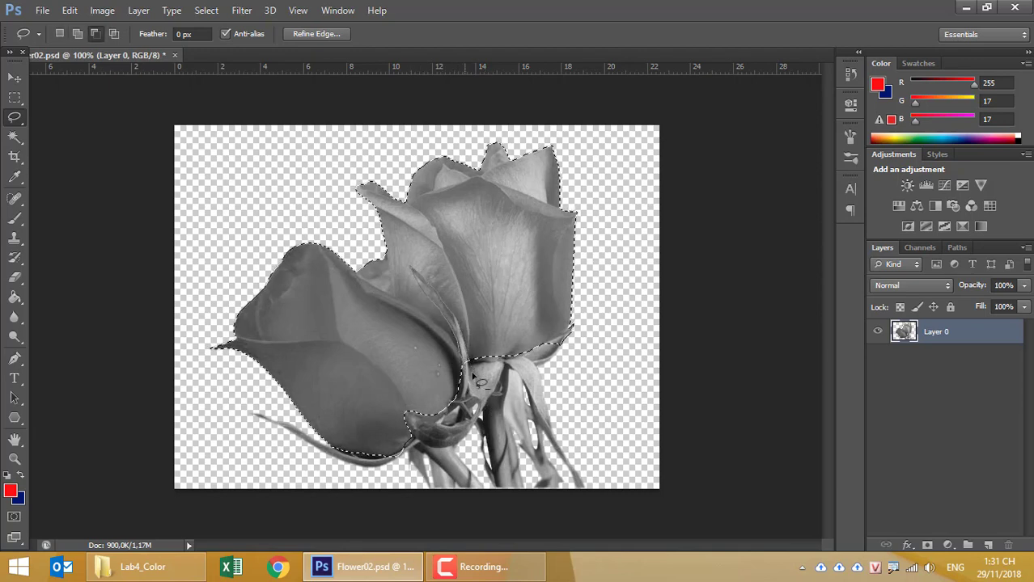
left_click_drag(476, 378, 477, 378)
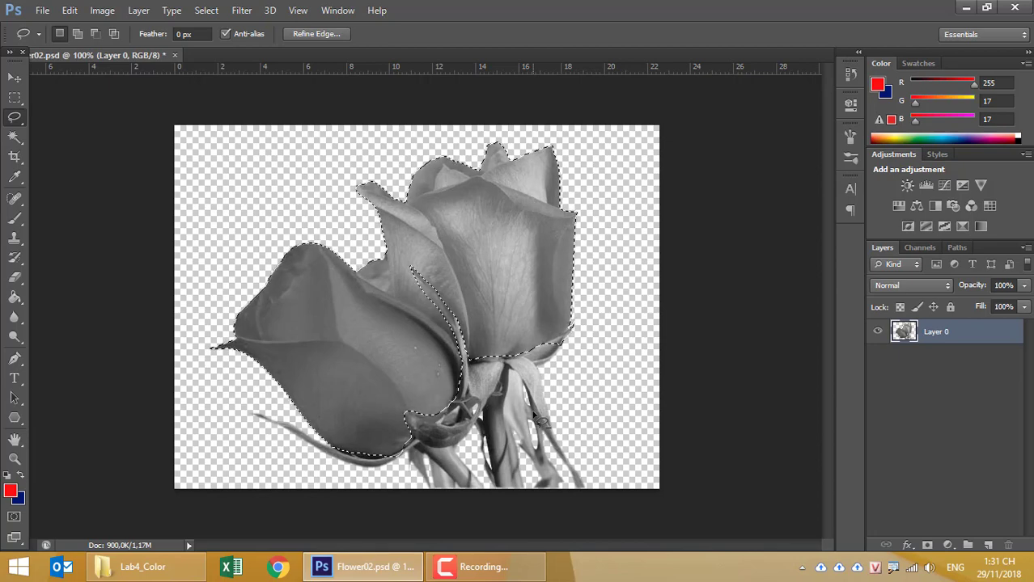
Step: Save the bloom selection as a new channel via Select > Save Selection
left_click(207, 10)
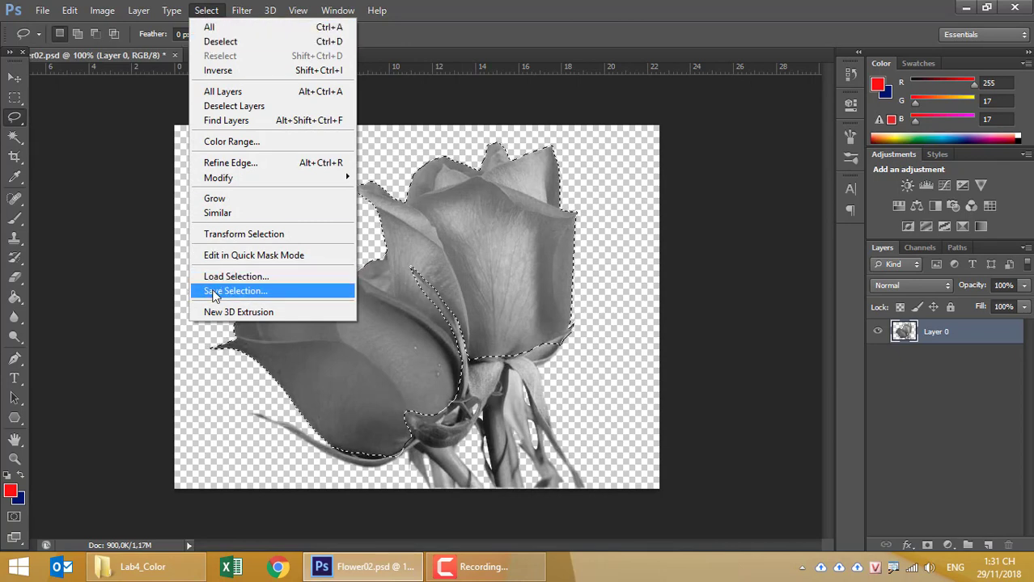
left_click(213, 291)
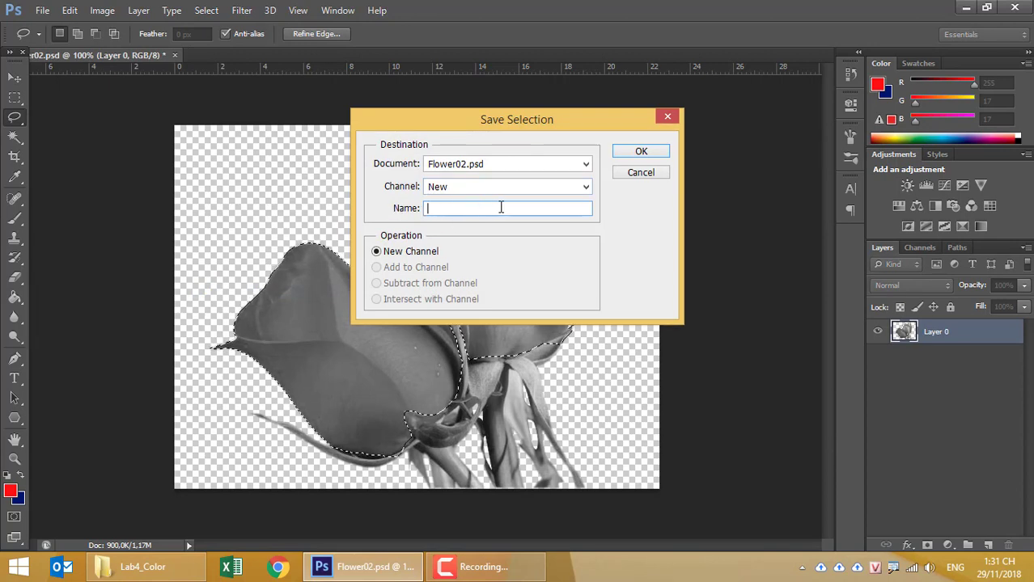
left_click(638, 155)
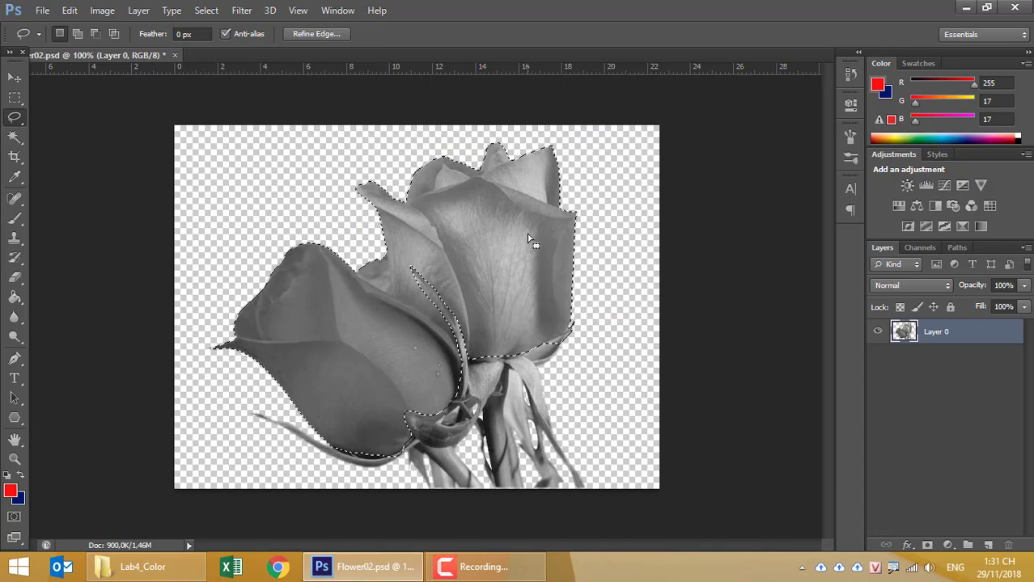
Step: Copy the selected blooms to a new Layer 1 and toggle Layer 0's visibility to check it
key("ctrl+j")
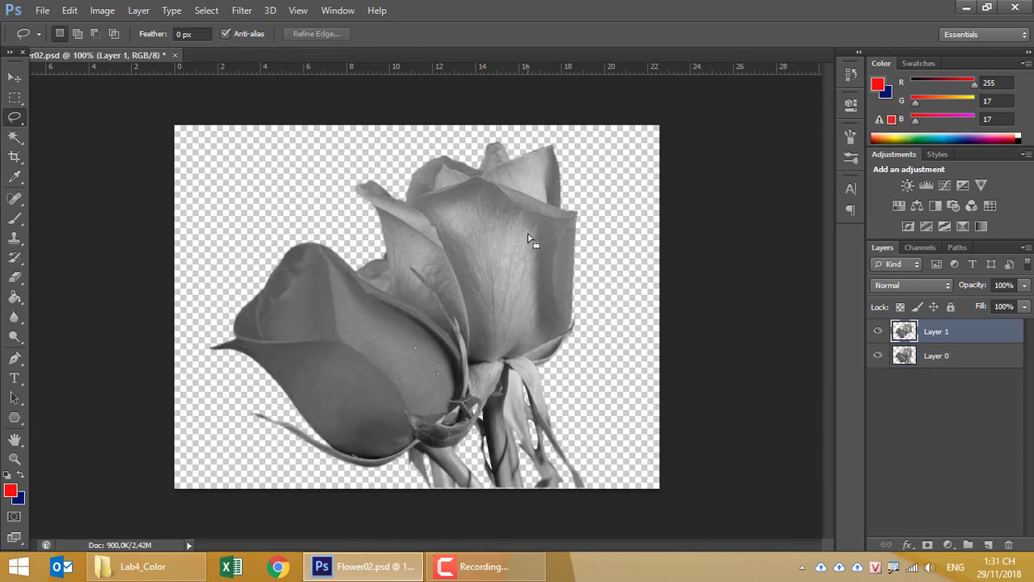
left_click(879, 356)
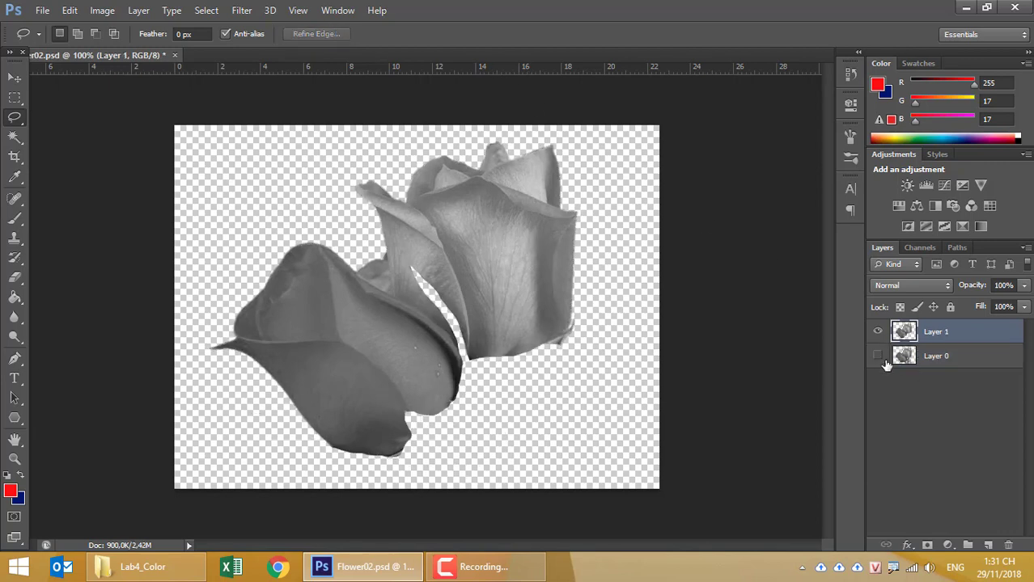
left_click(885, 363)
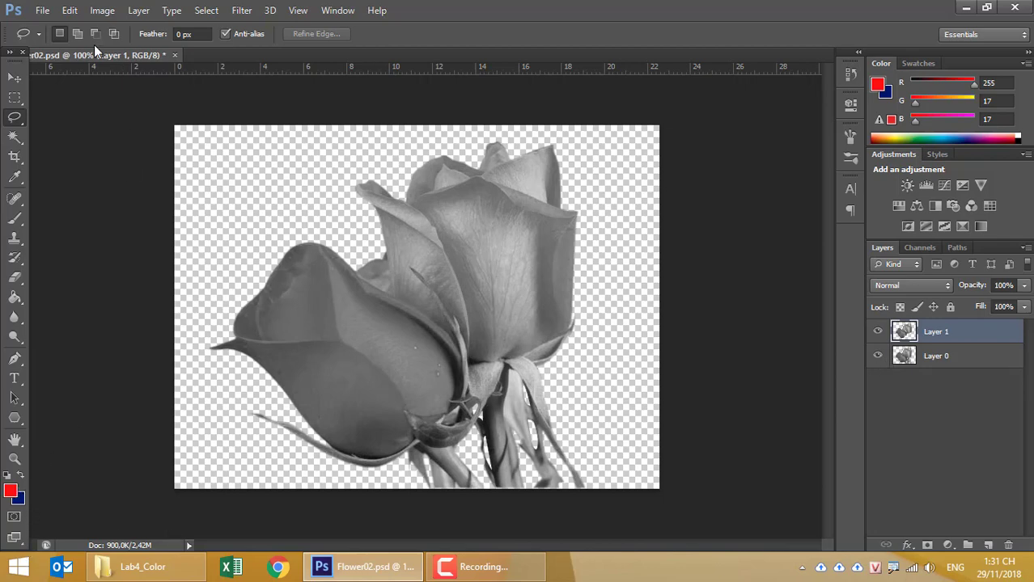
left_click(71, 10)
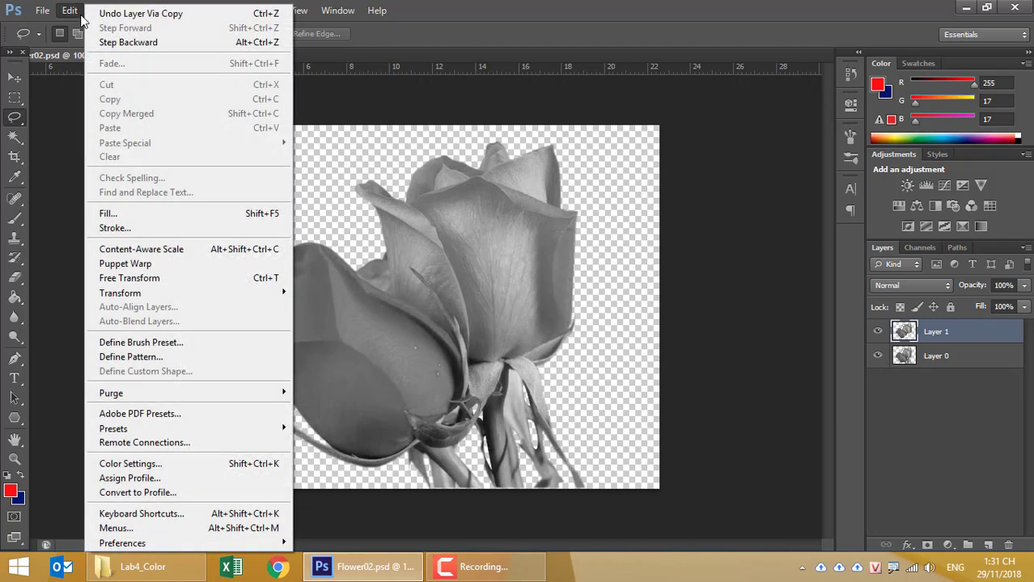
mouse_move(138, 10)
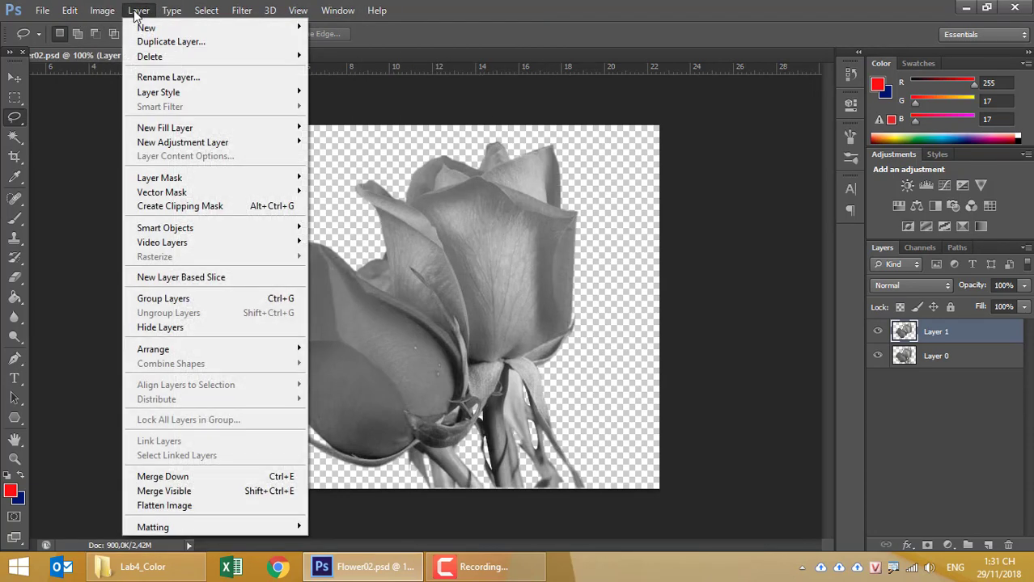
mouse_move(183, 142)
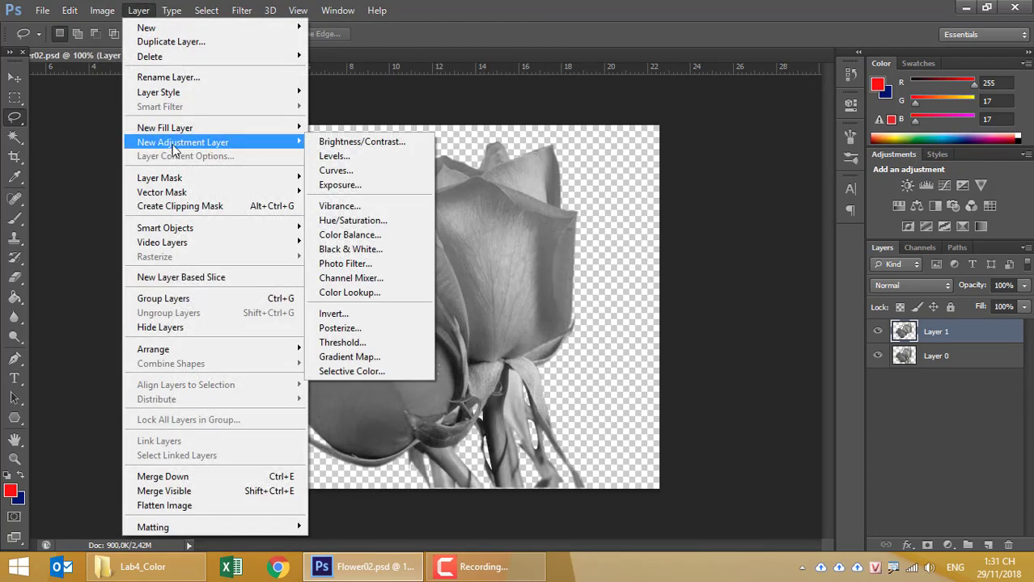
Step: Add a Gradient Map adjustment clipped to Layer 1, tinting the blooms red-to-blue
left_click(376, 358)
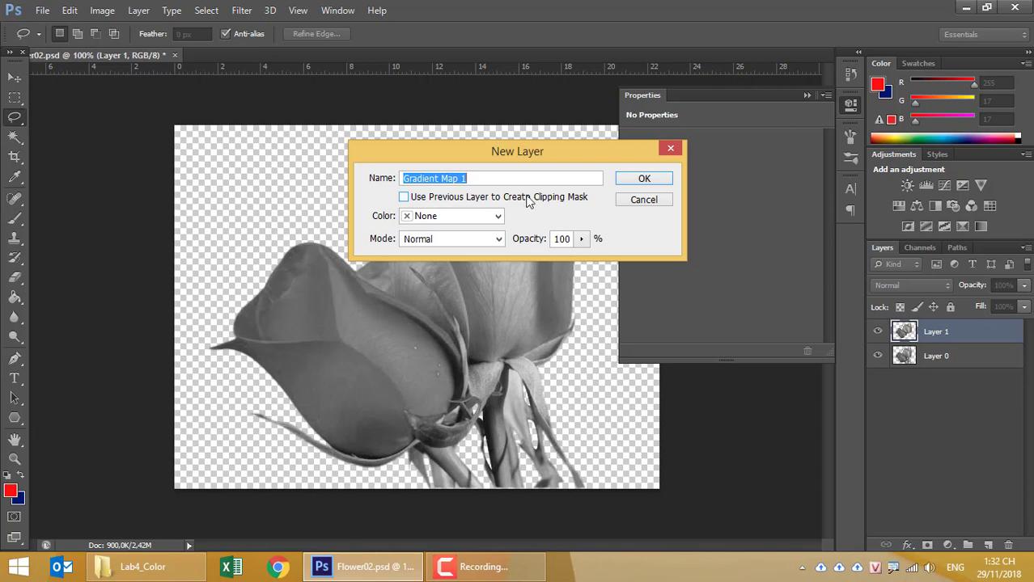
left_click(459, 202)
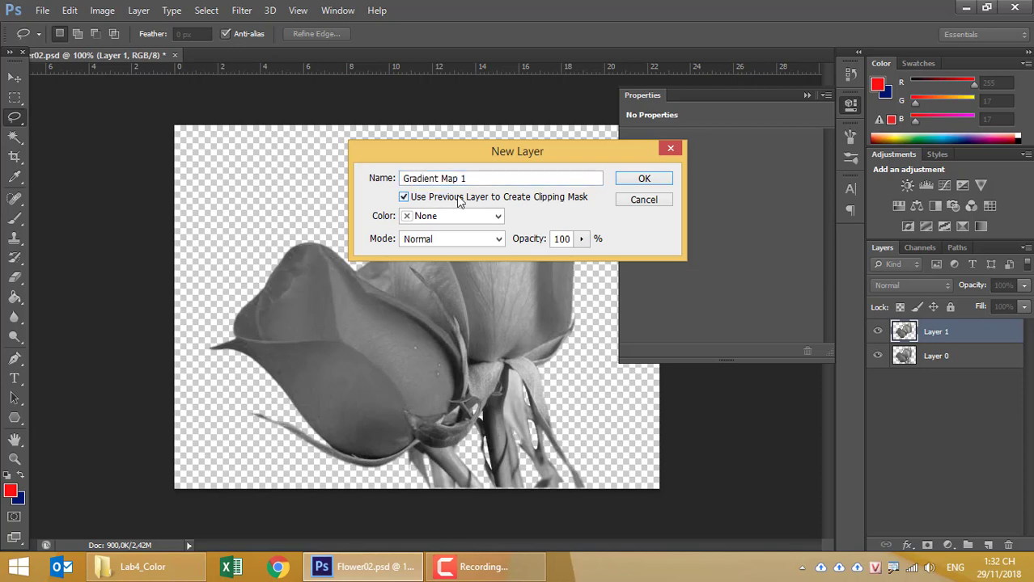
left_click(630, 180)
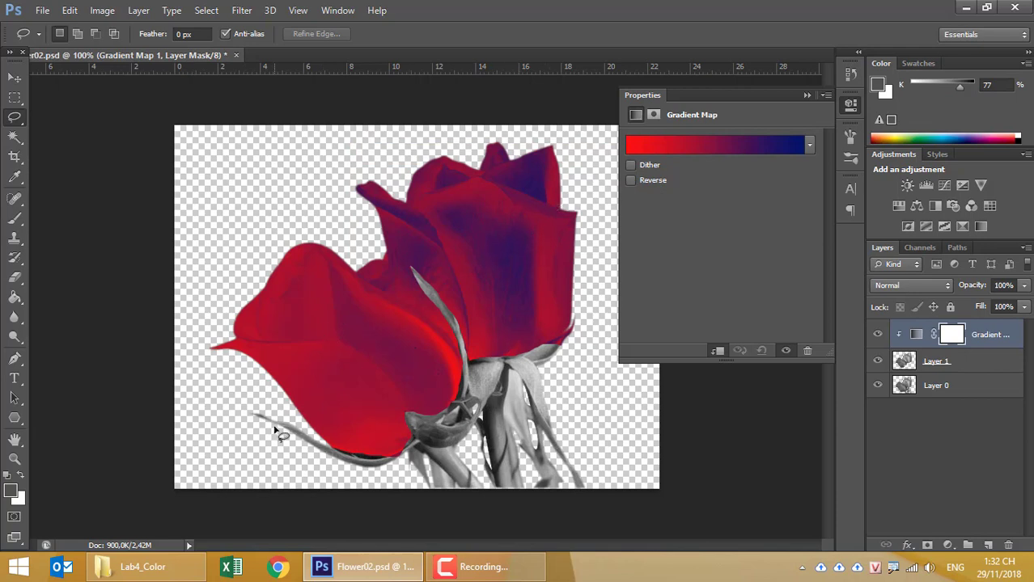
Step: Select the gradient's right-end stop and shift its colour from blue toward light peach
left_click(732, 150)
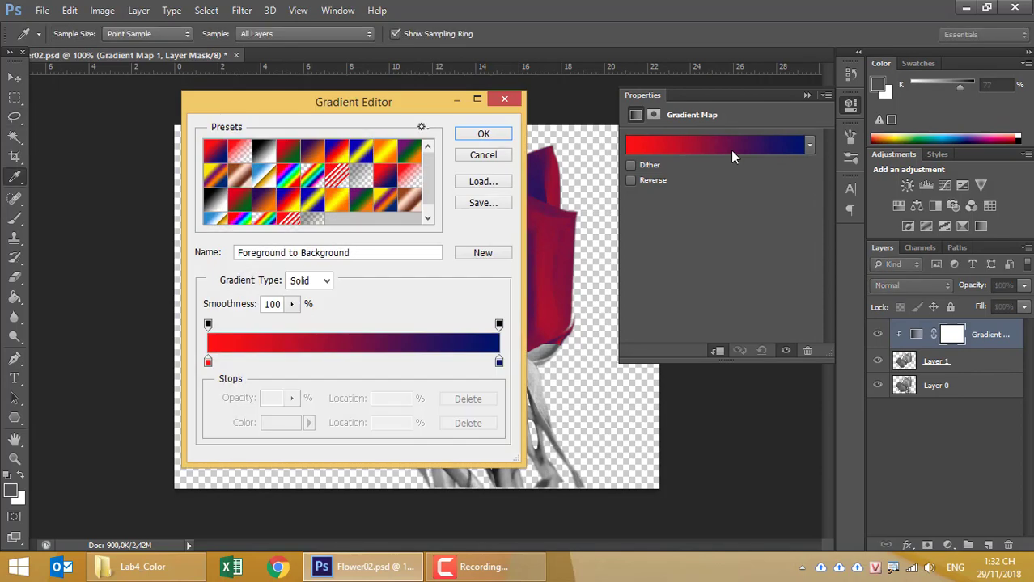
mouse_move(411, 106)
left_mouse_down()
mouse_move(926, 198)
mouse_move(909, 179)
left_mouse_up()
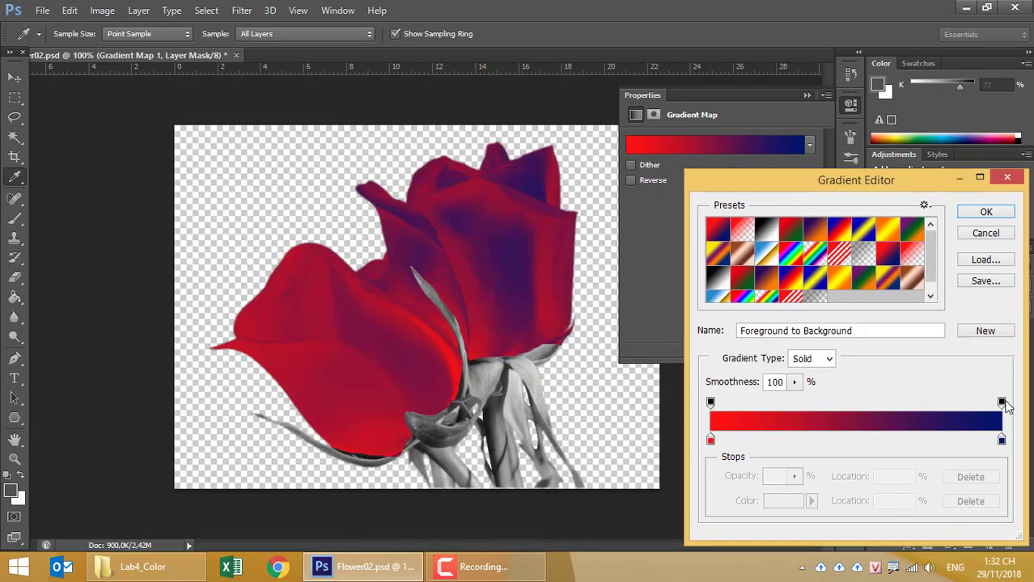
left_click(1002, 441)
left_click(784, 500)
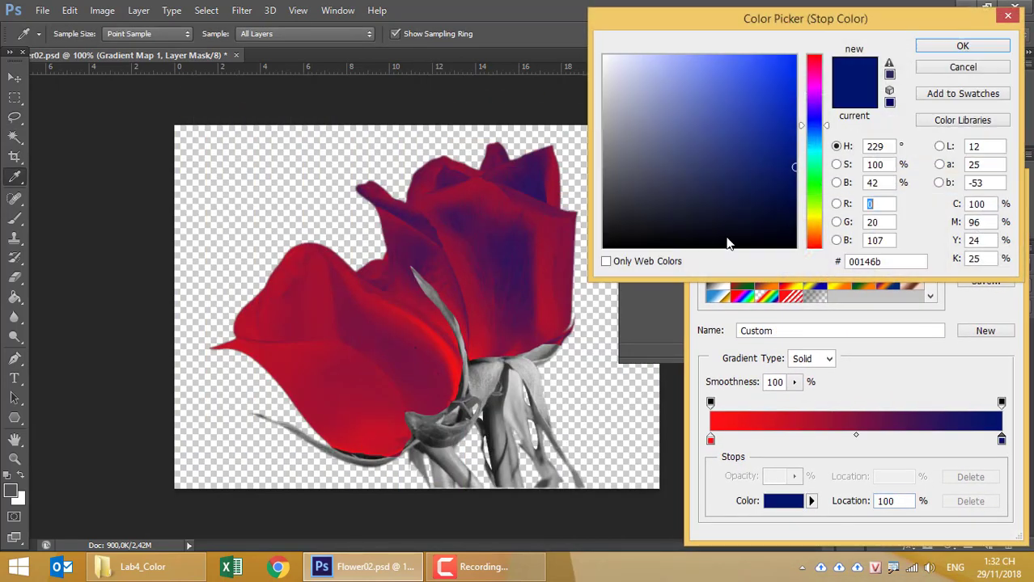
mouse_move(672, 129)
left_mouse_down()
mouse_move(594, 39)
mouse_move(619, 65)
mouse_move(603, 53)
left_mouse_up()
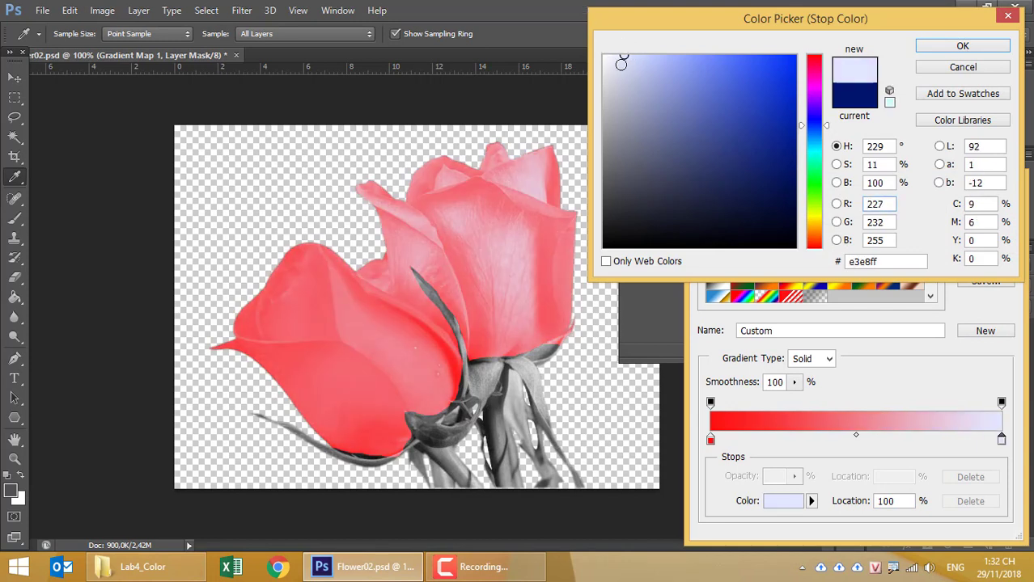
left_click(814, 220)
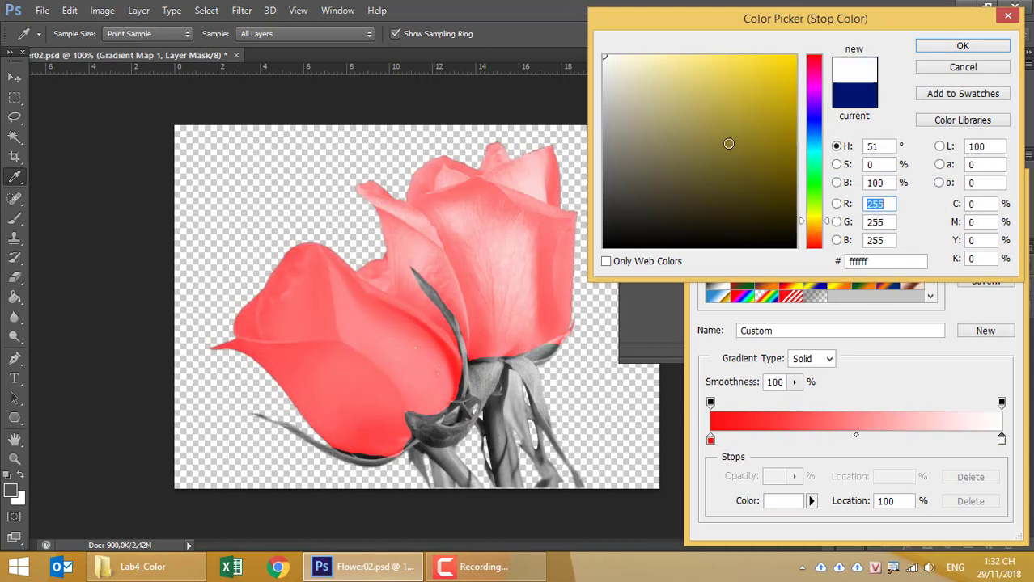
left_click(814, 233)
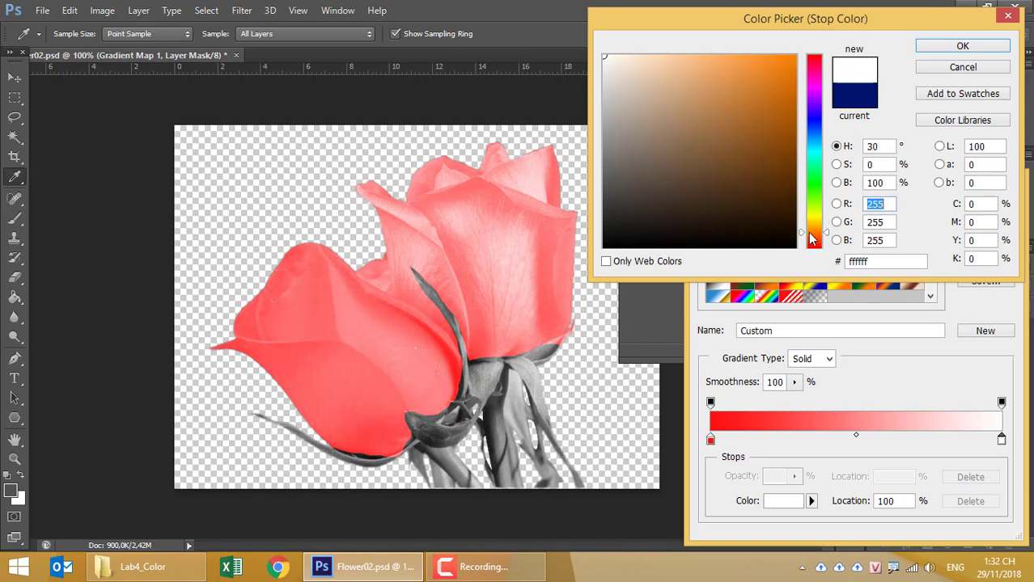
left_click(703, 58)
Step: Make the end stop near-white for a red-to-white map, then hide the Gradient Map layer
left_click(668, 56)
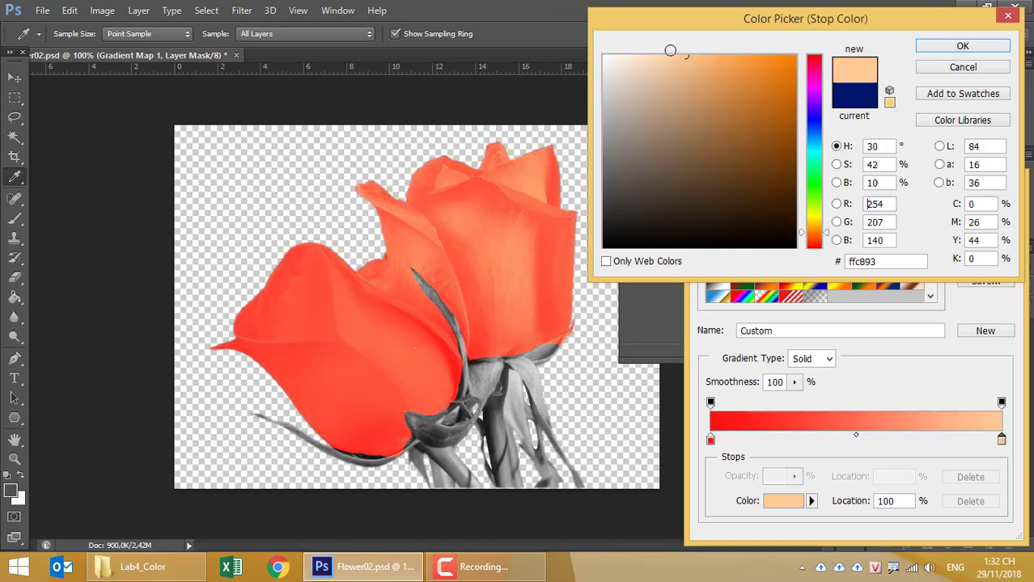
left_click(636, 55)
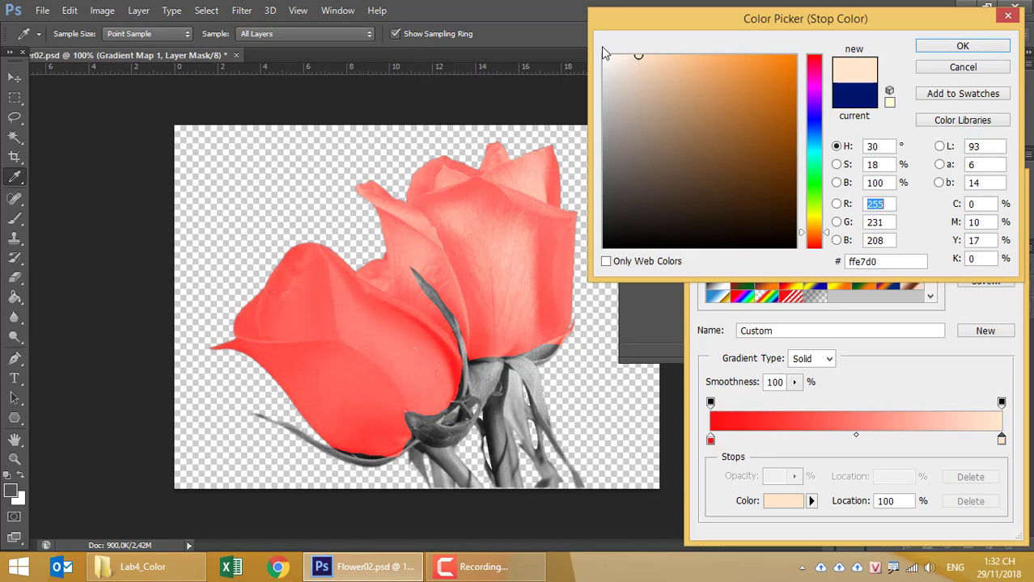
left_click(618, 55)
left_click_drag(611, 61, 608, 55)
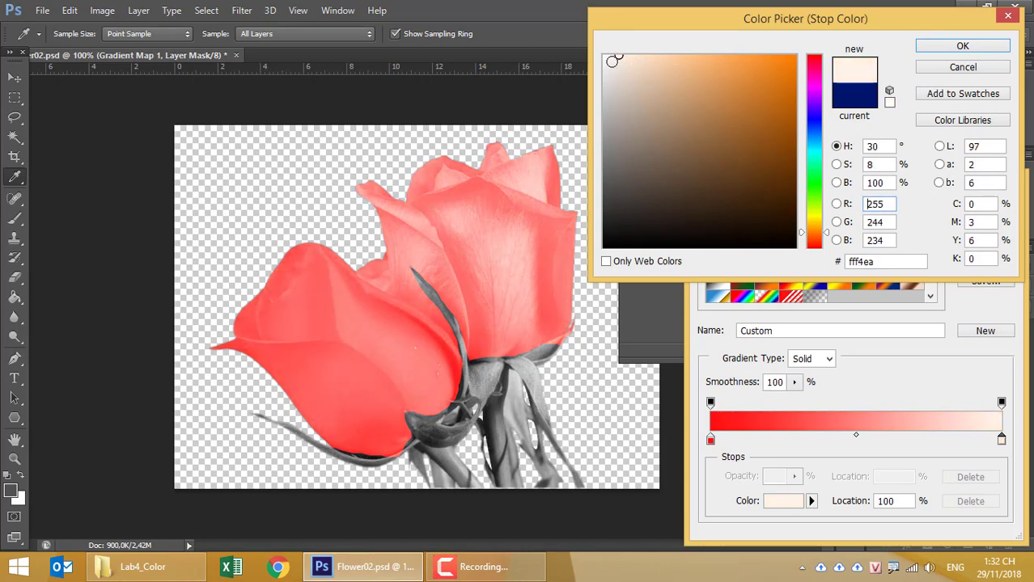
left_click(969, 48)
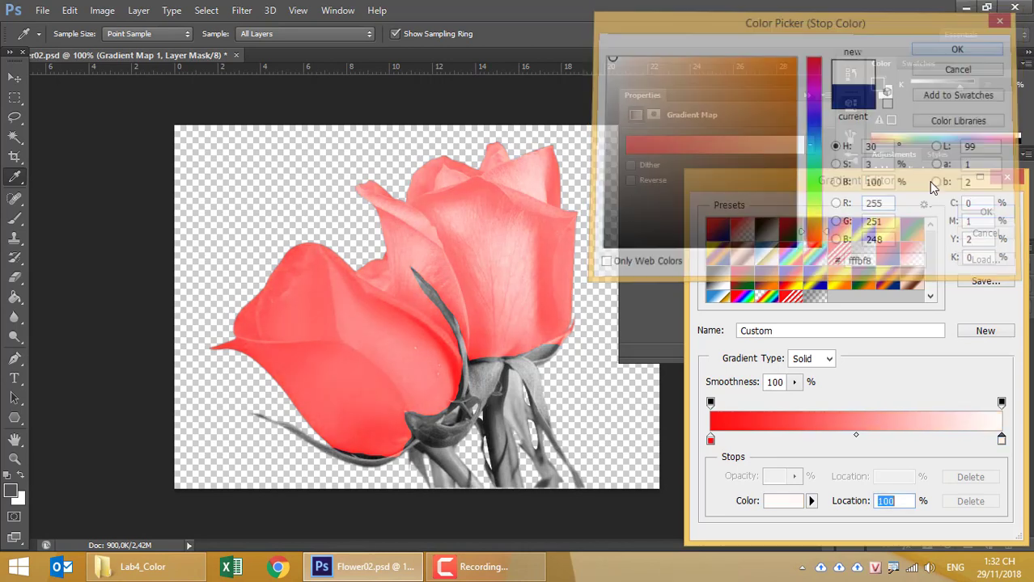
left_click(979, 220)
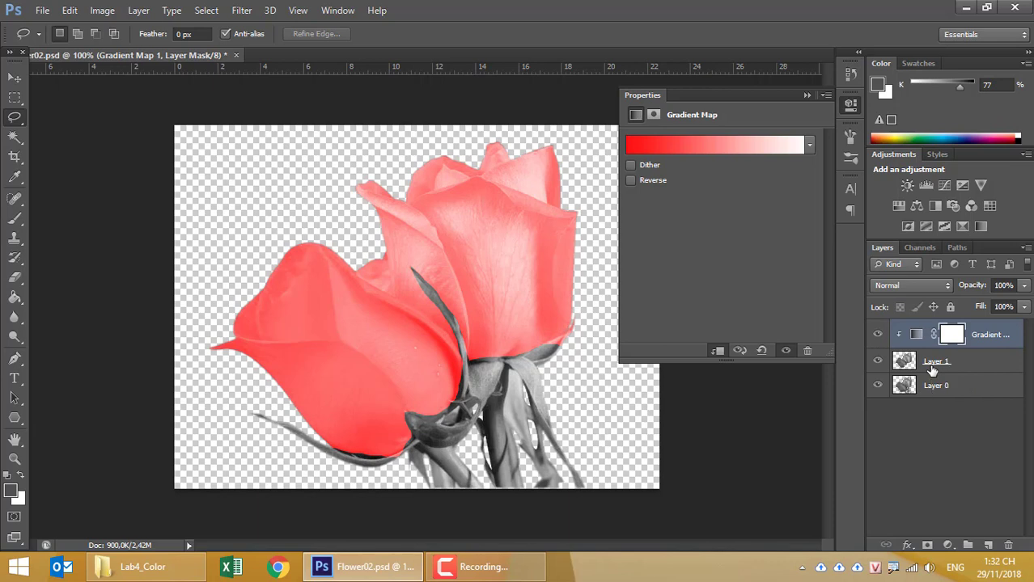
left_click(964, 363)
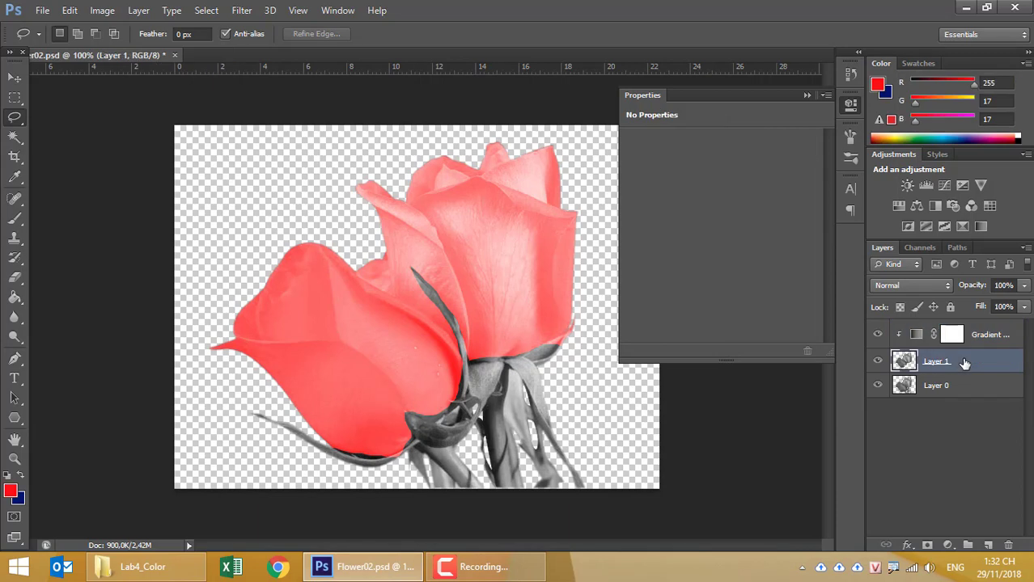
left_click(878, 335)
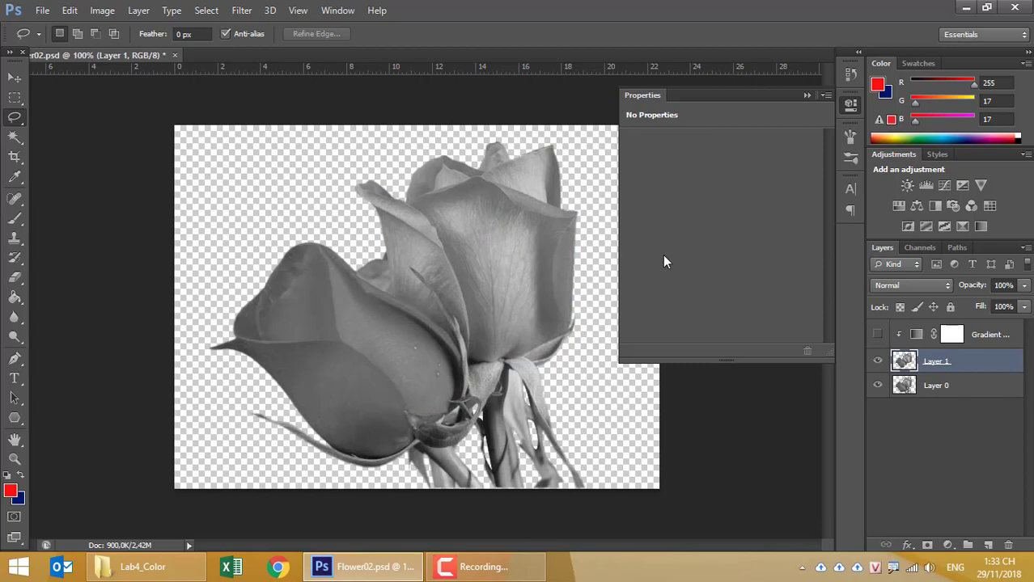
Step: Try hue and saturation changes on Layer 1 in Hue/Saturation, then discard them
left_click(102, 9)
mouse_move(111, 27)
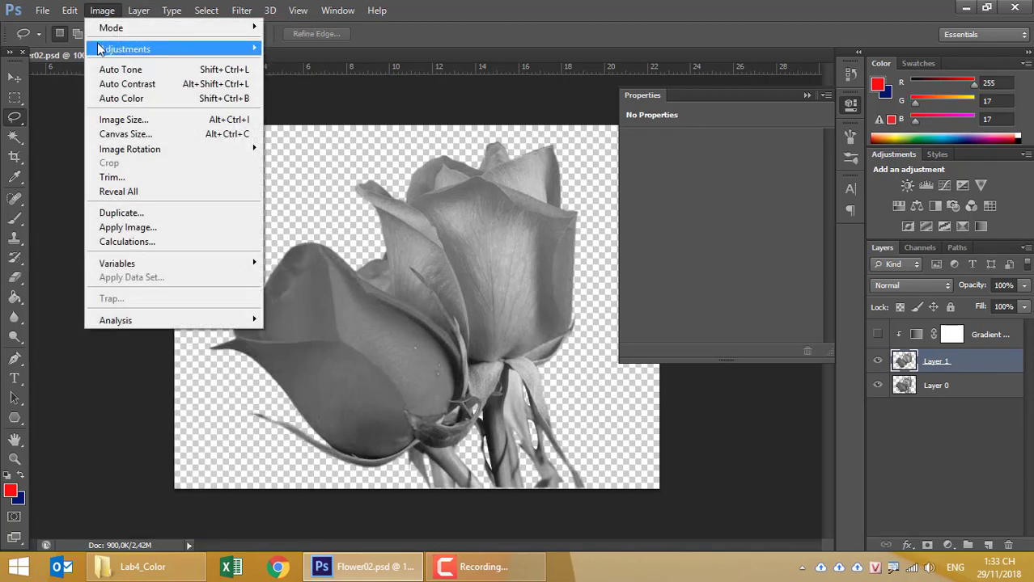
mouse_move(125, 49)
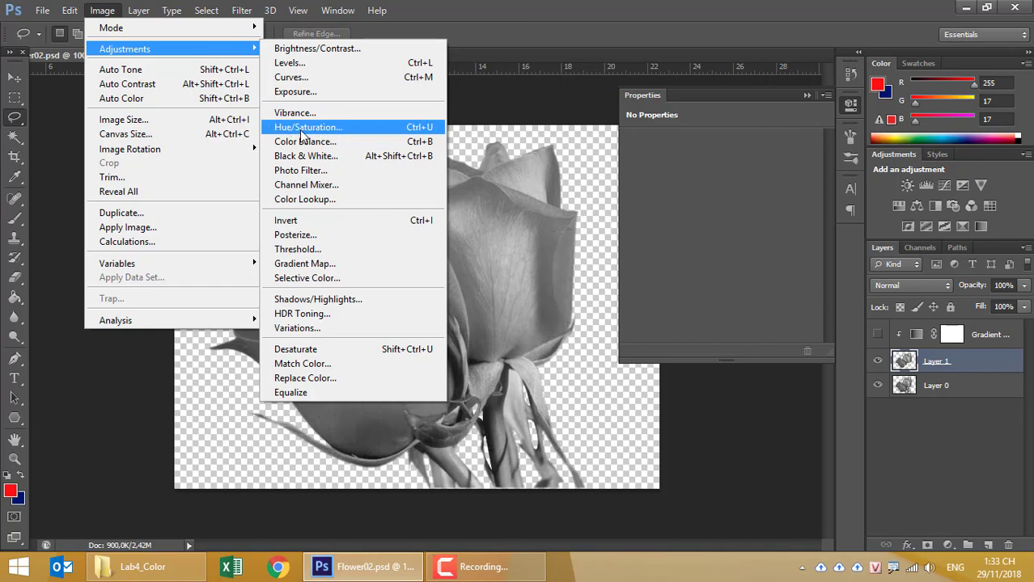
left_click(301, 133)
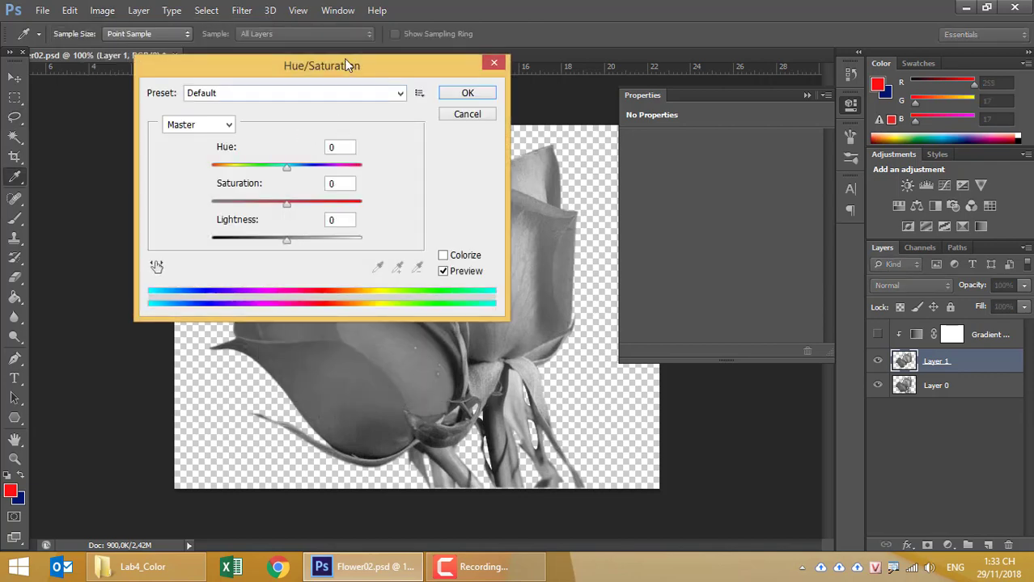
left_click_drag(344, 63, 233, 7)
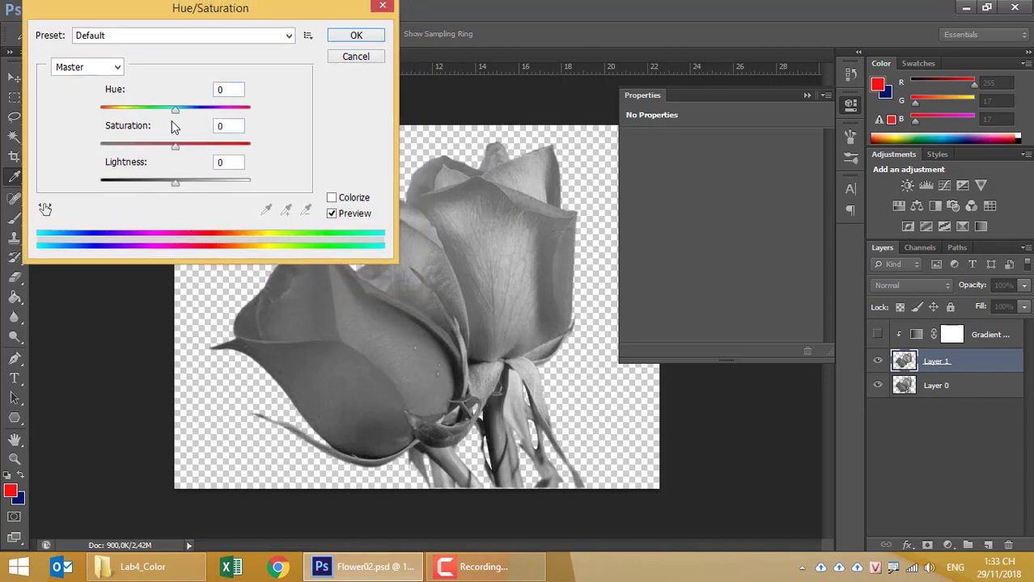
mouse_move(175, 108)
left_mouse_down()
mouse_move(228, 108)
mouse_move(136, 109)
left_mouse_up()
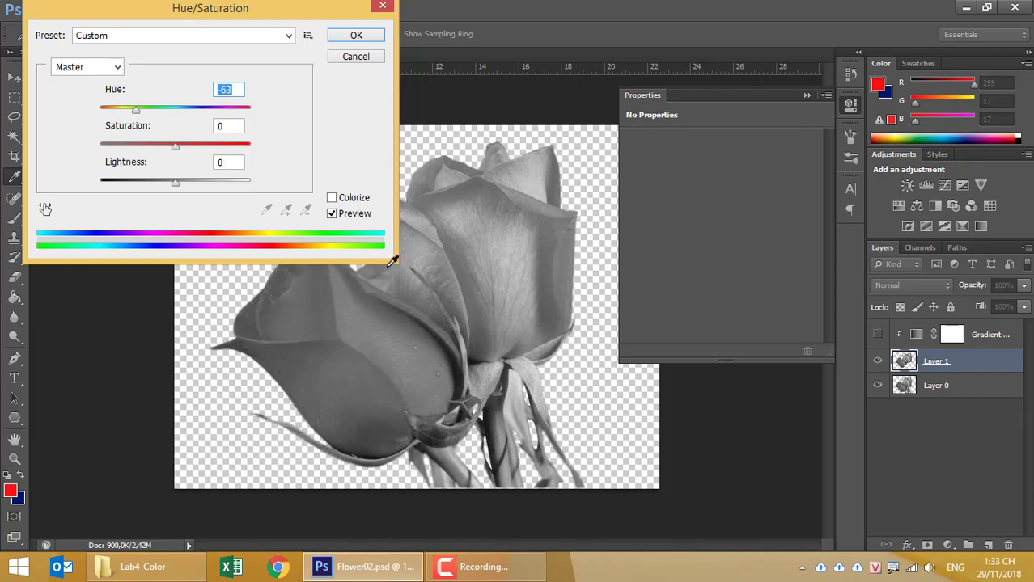
mouse_move(175, 146)
left_mouse_down()
mouse_move(255, 152)
mouse_move(175, 147)
left_mouse_up()
key("Return")
Step: Colorize Layer 1's blooms red with Hue 0, Saturation 79, Lightness +3
key("ctrl+u")
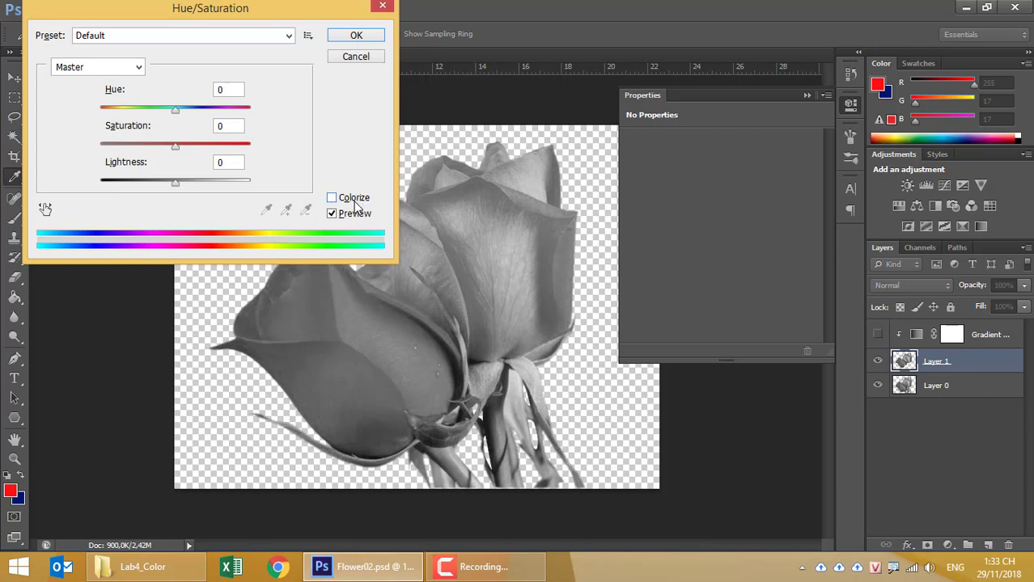
left_click(352, 198)
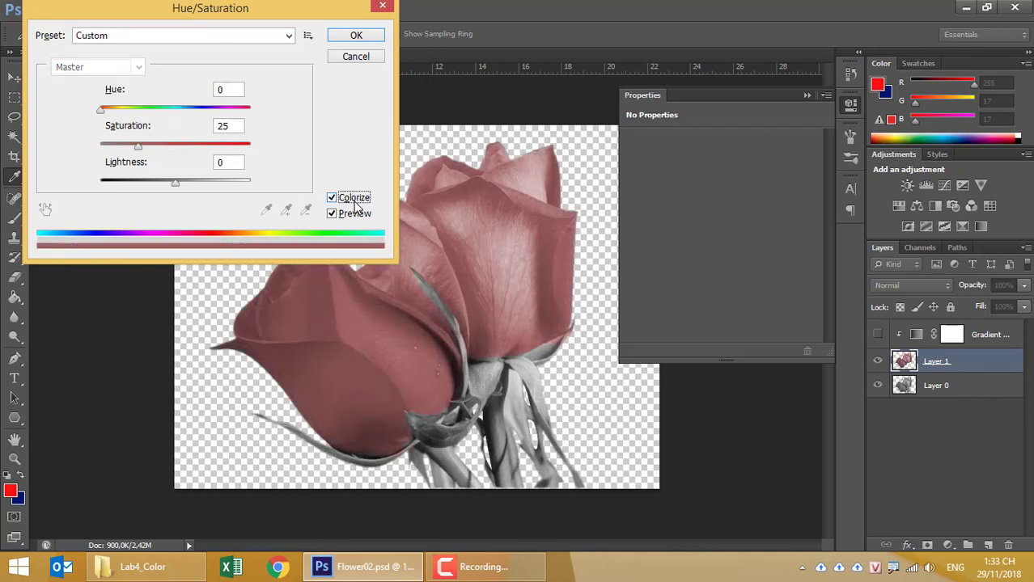
left_click_drag(137, 148, 240, 163)
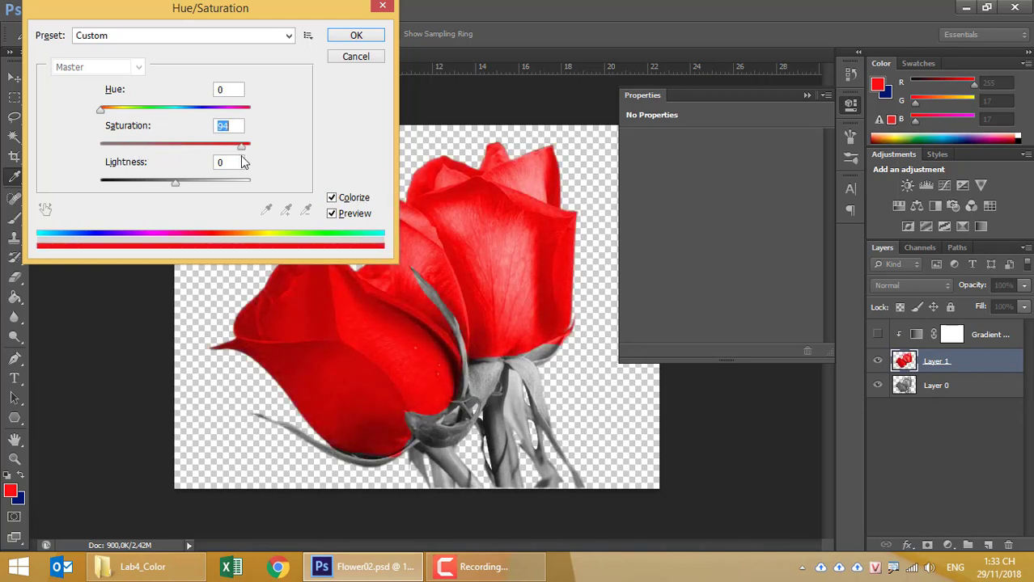
left_click_drag(240, 162, 237, 163)
left_click_drag(175, 184, 178, 185)
mouse_move(101, 110)
left_mouse_down()
mouse_move(113, 121)
mouse_move(44, 118)
left_mouse_up()
left_click_drag(234, 149, 227, 152)
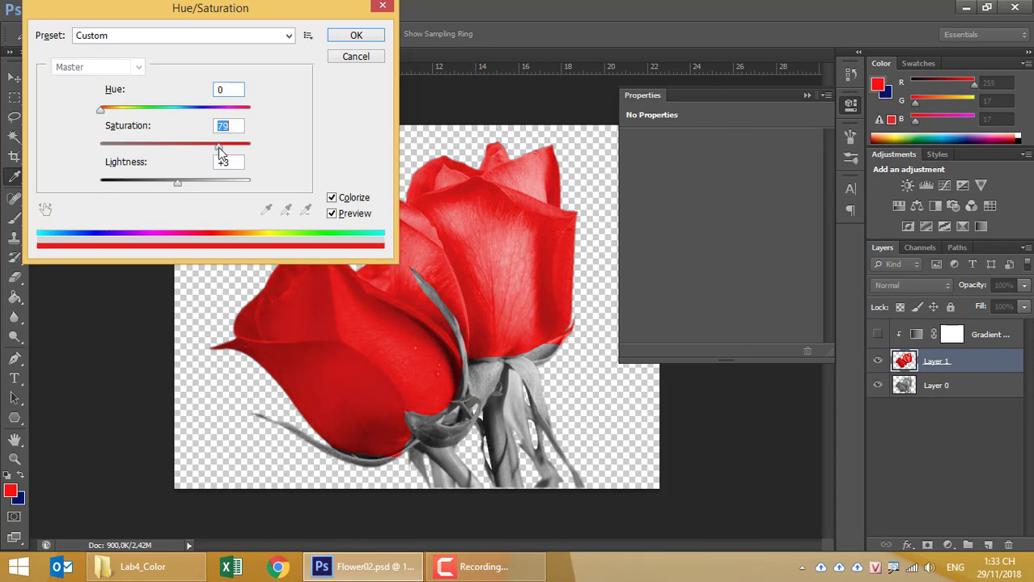
left_click(353, 37)
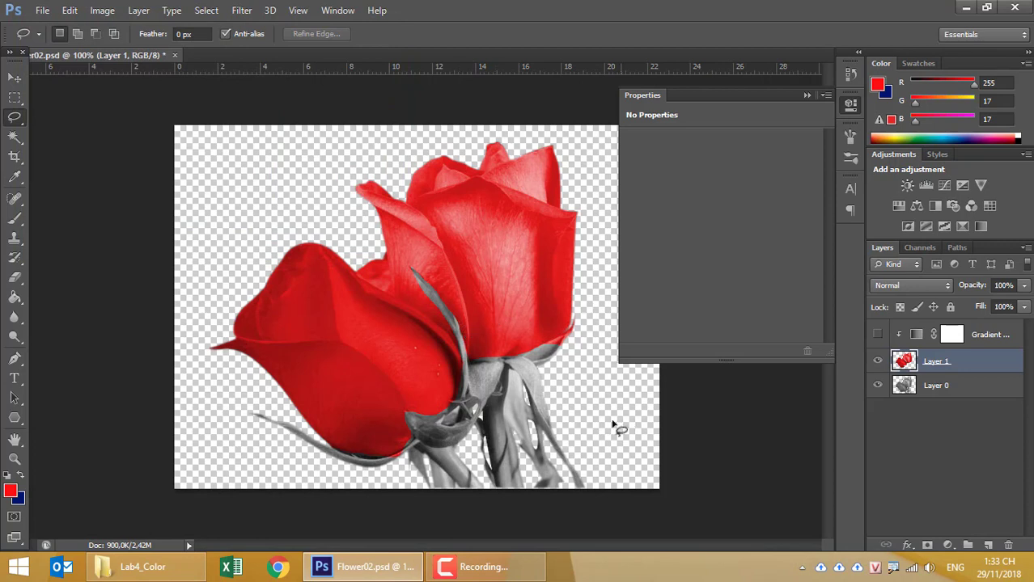
Step: Load Layer 0's pixels as a selection outlining the whole rose, after testing petal subtraction
left_click(898, 392, "ctrl")
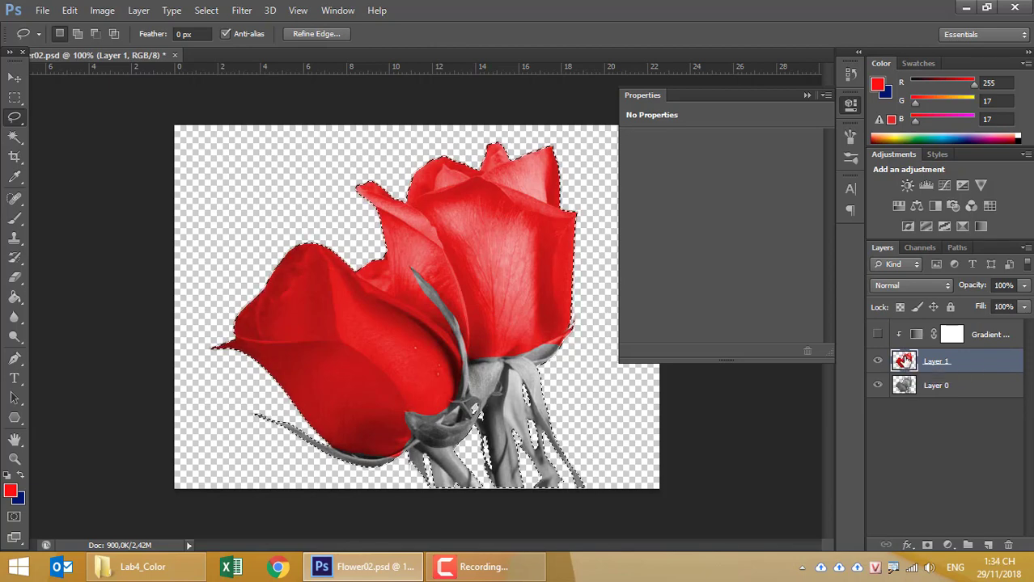
key("alt+shift")
left_click(904, 361, "ctrl+alt")
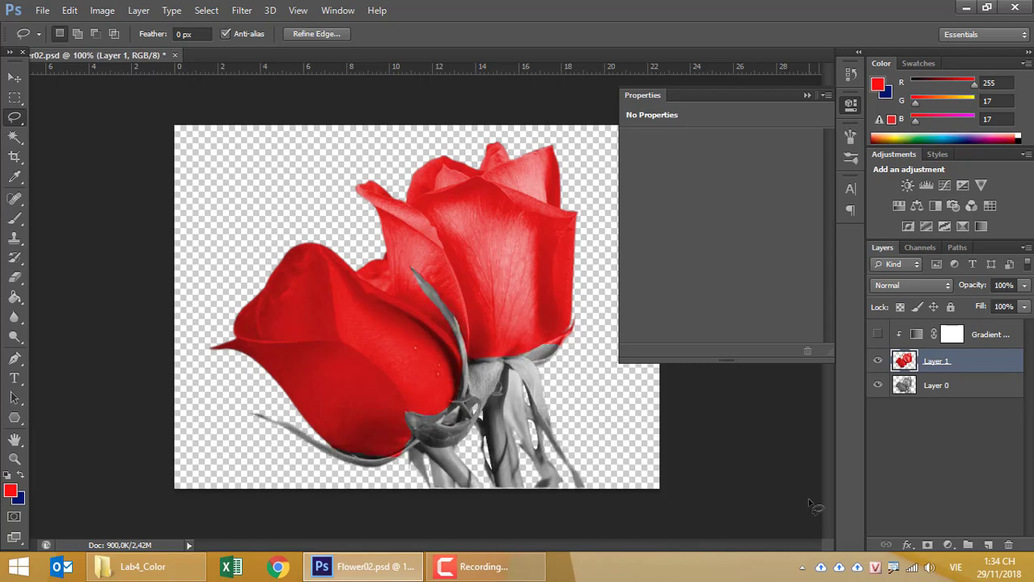
left_click(905, 387, "ctrl")
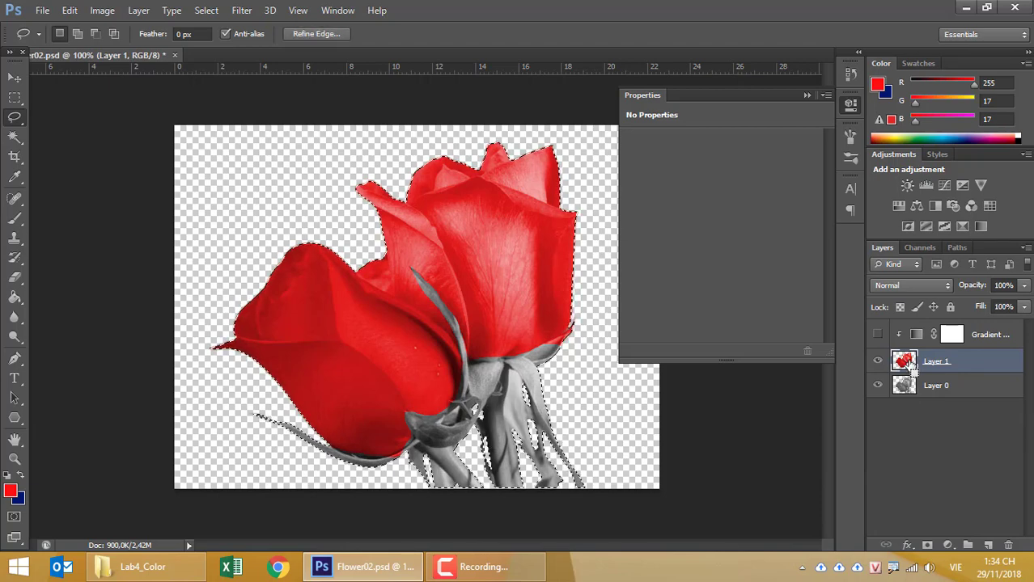
left_click(907, 368, "ctrl+alt")
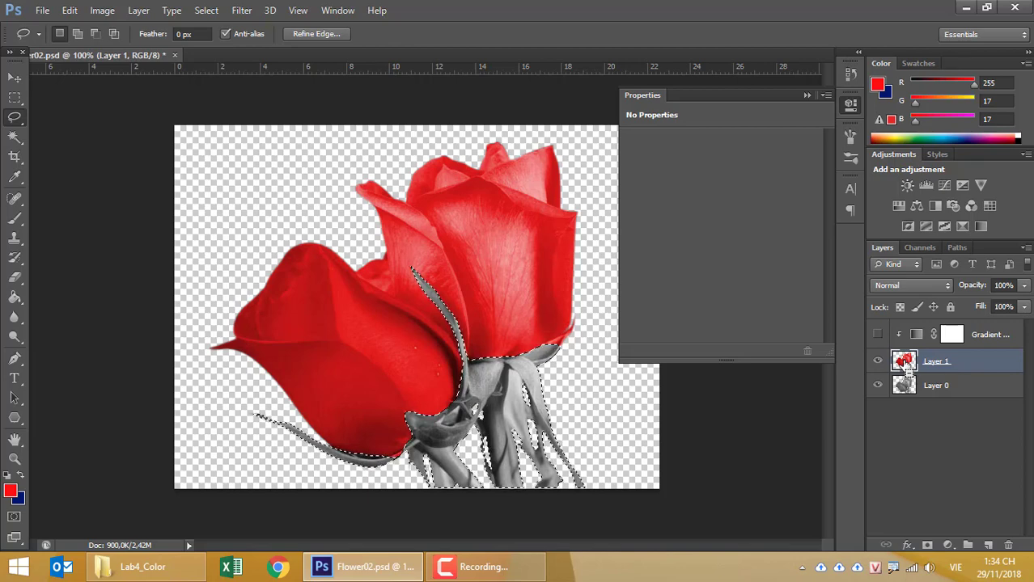
key("ctrl+d")
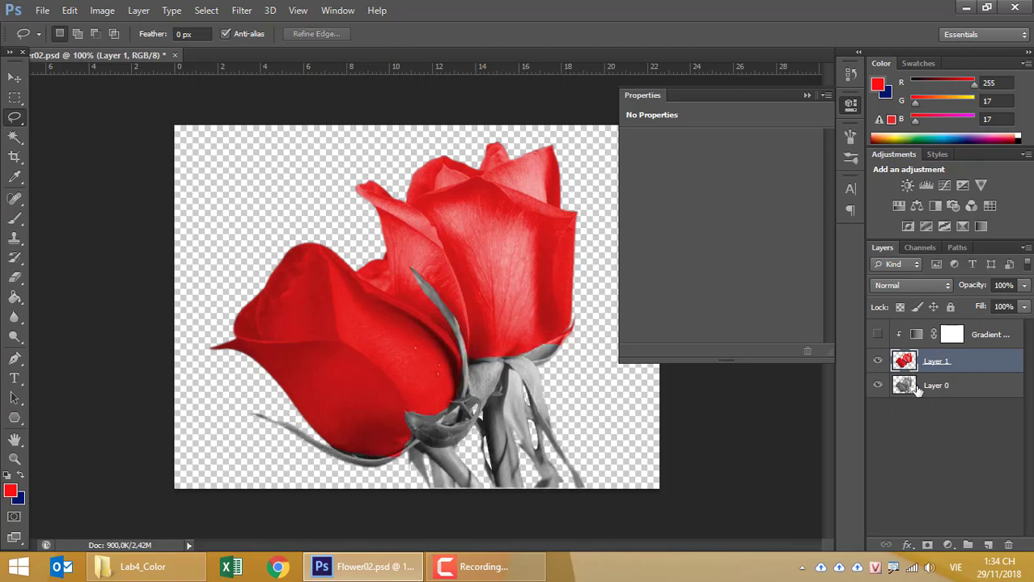
left_click(905, 386, "ctrl")
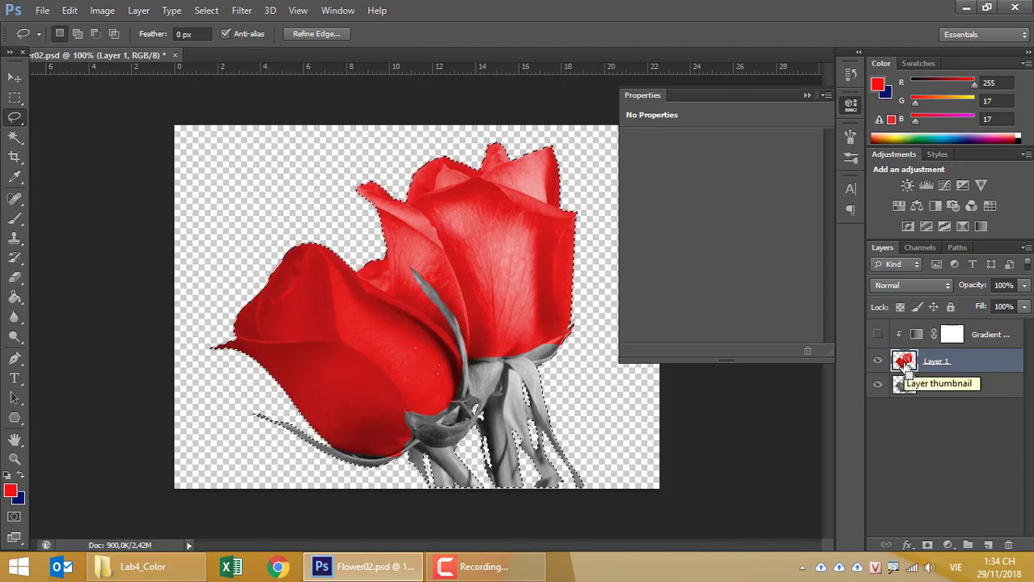
Step: Subtract Layer 1's petals from Layer 0's selection to leave only stems, with Layer 0 active
left_click(878, 385)
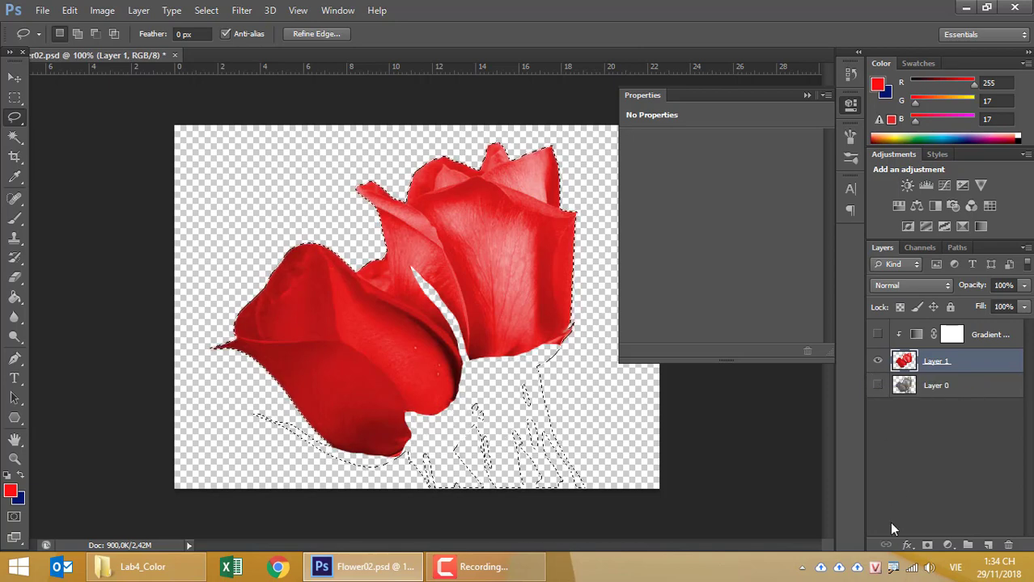
left_click(906, 363, "ctrl")
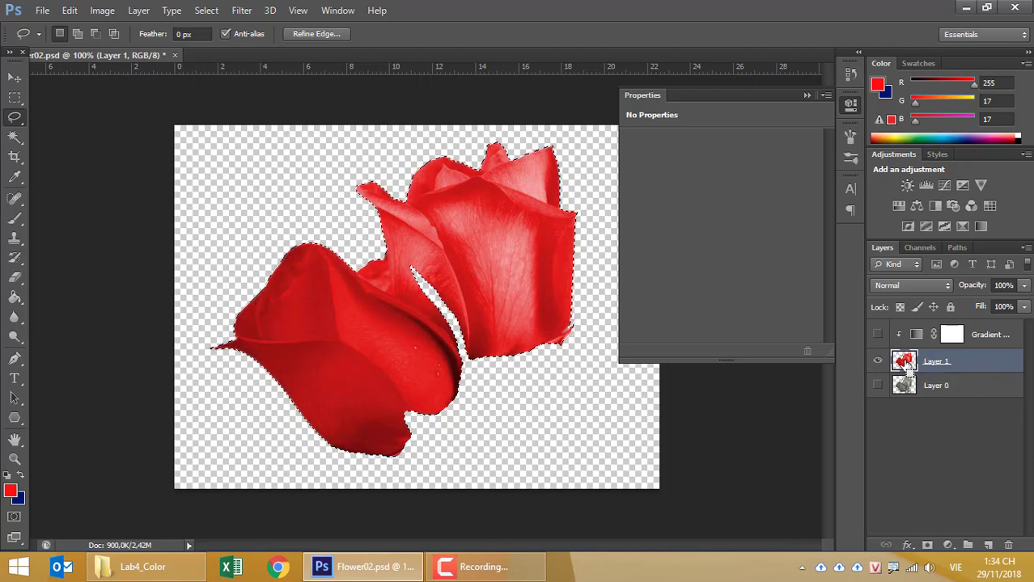
left_click(878, 386)
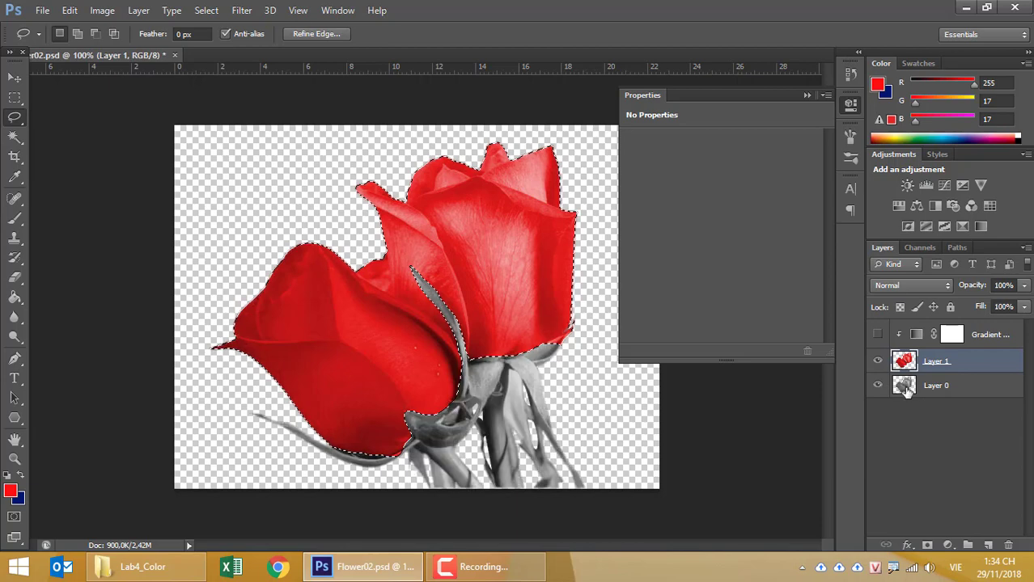
left_click(905, 387, "ctrl")
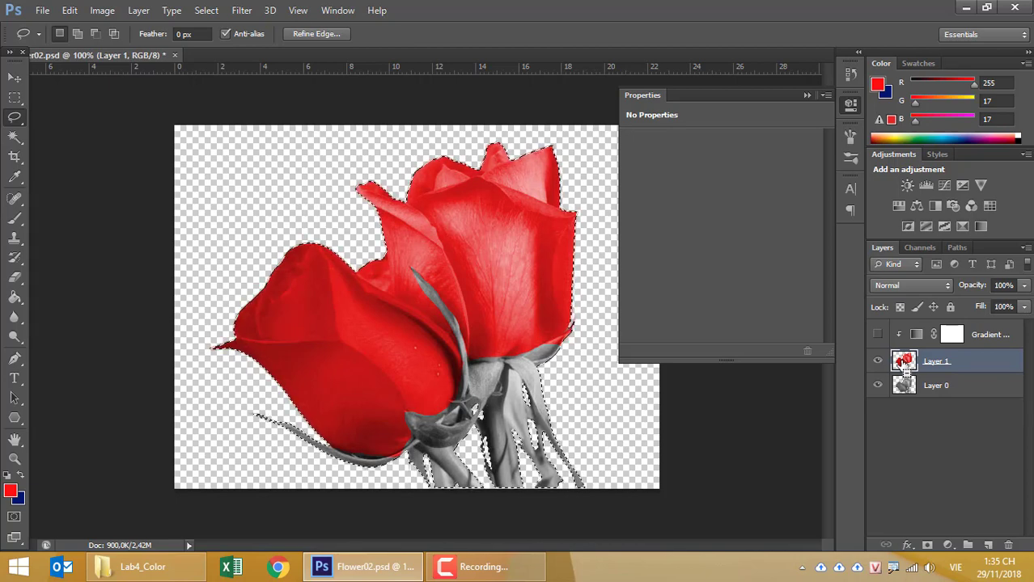
left_click(904, 361, "ctrl+alt")
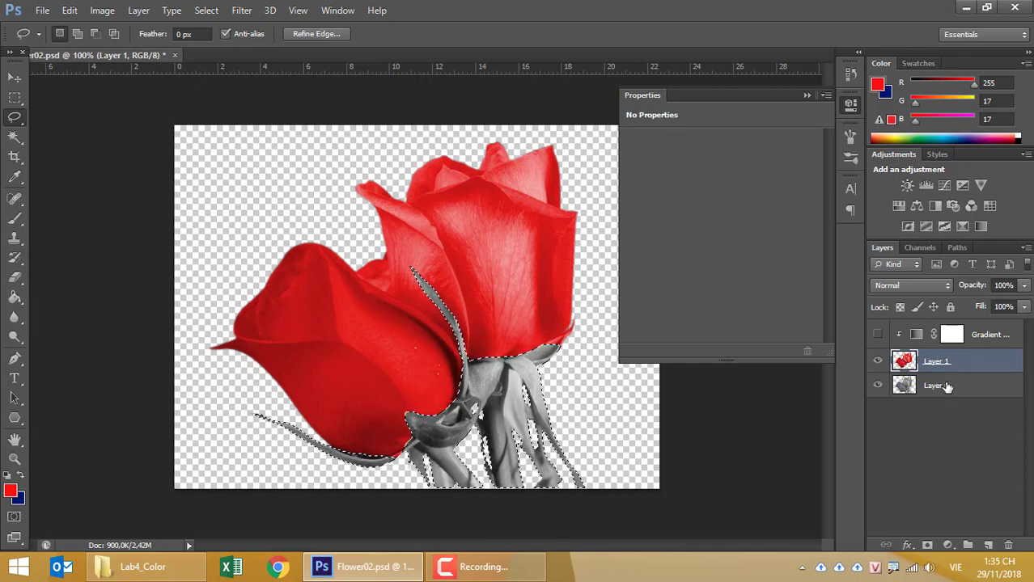
left_click(947, 387)
Step: Copy the stems to new Layer 2 and colorize them green (Hue 125, Saturation 55)
key("ctrl+j")
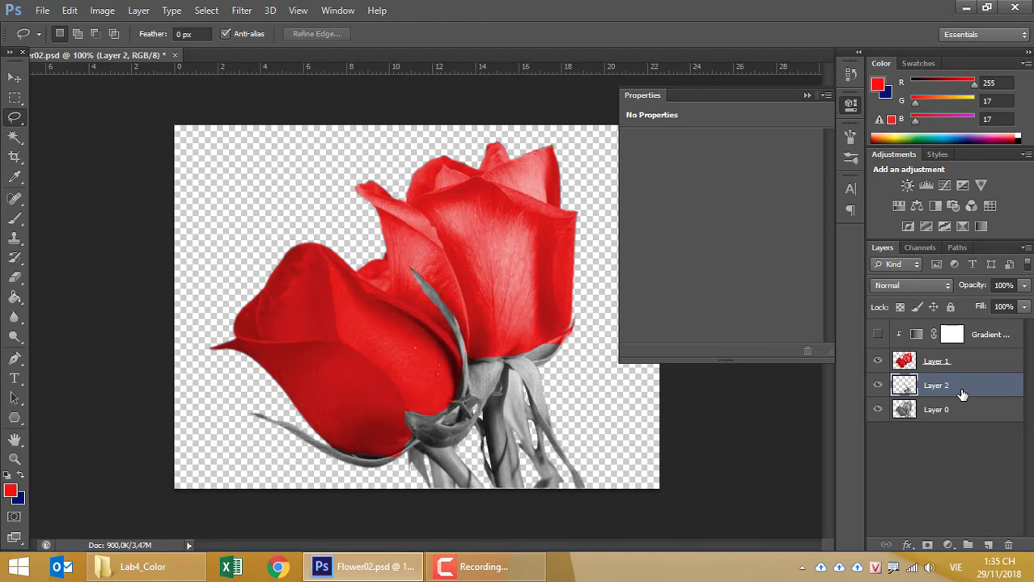
key("ctrl+u")
left_click(352, 202)
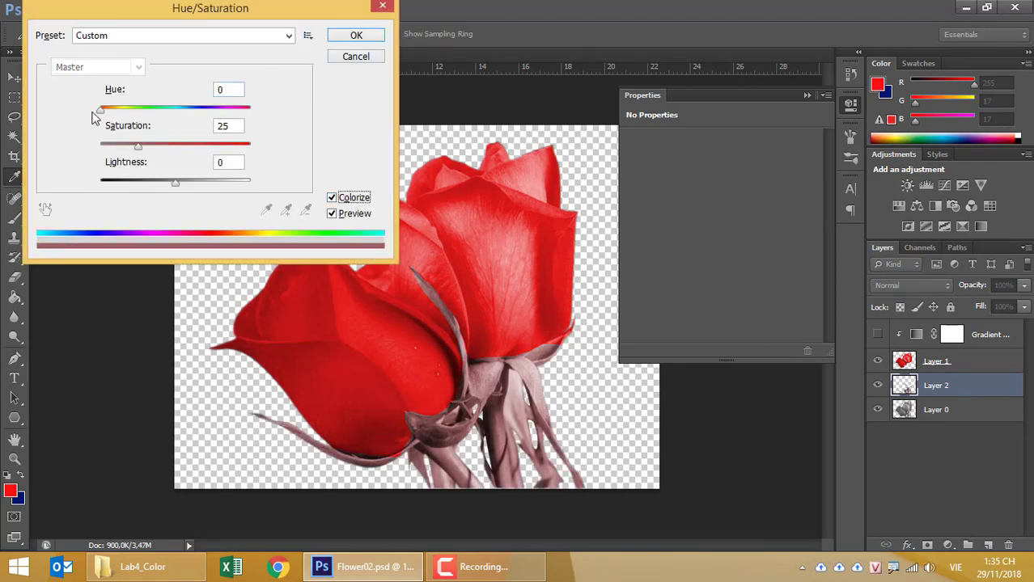
mouse_move(100, 109)
left_mouse_down()
mouse_move(157, 108)
mouse_move(196, 122)
mouse_move(155, 129)
mouse_move(162, 151)
mouse_move(182, 151)
left_mouse_up()
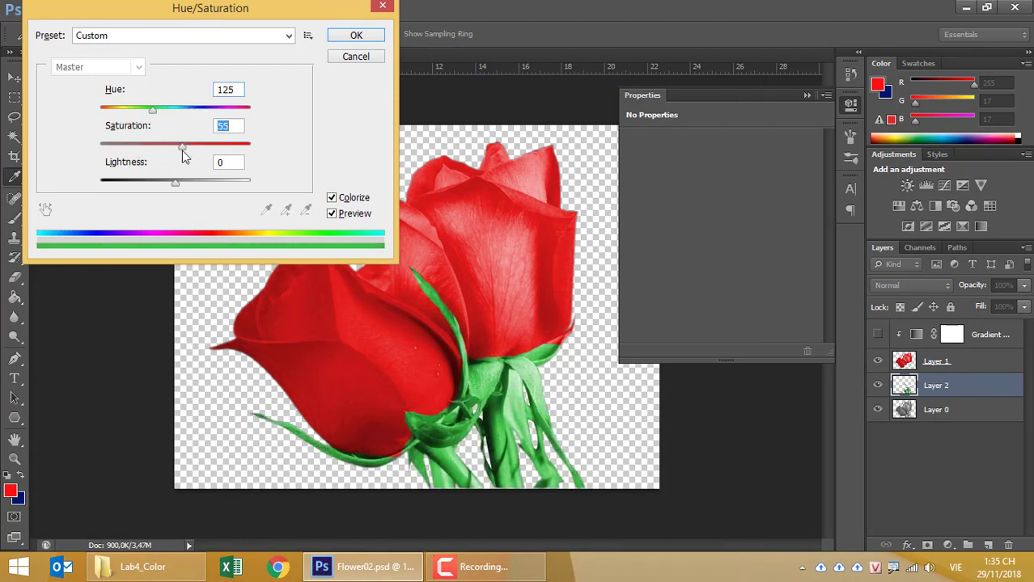
left_click(351, 36)
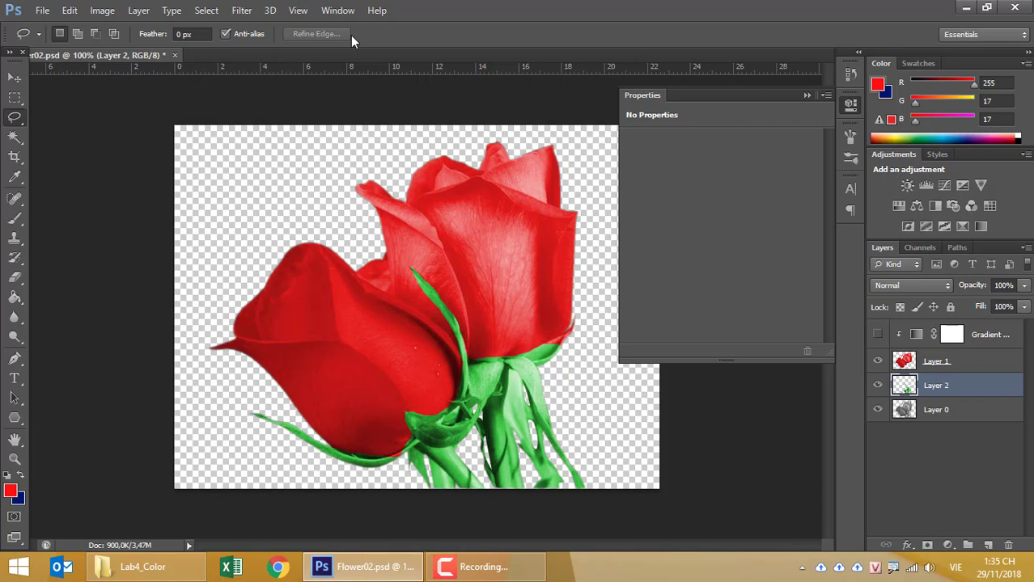
Step: Open Flower02.jpg from the Lab4_Color folder in Windows Photo Viewer as the reference
left_click(138, 566)
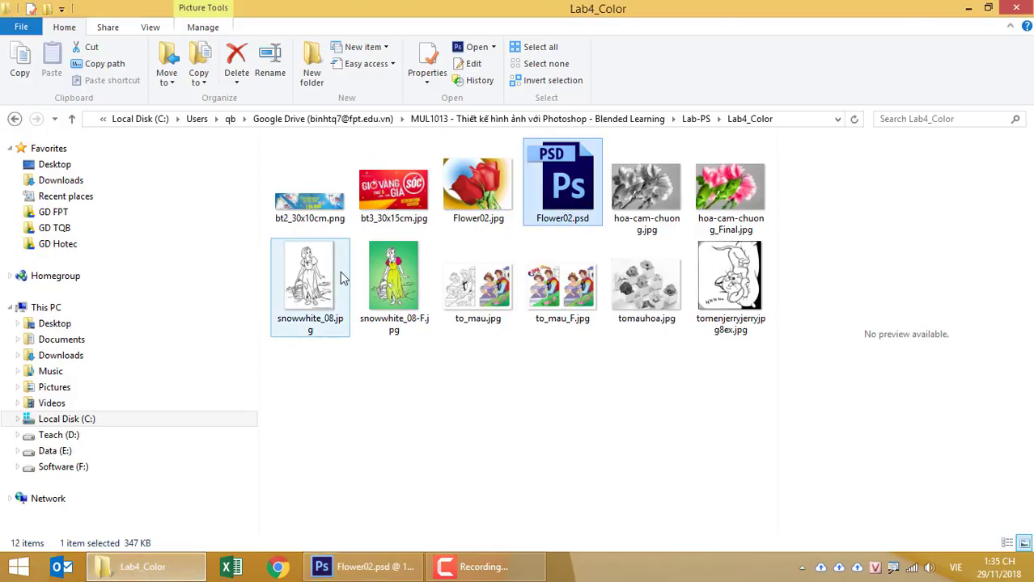
left_click(458, 200)
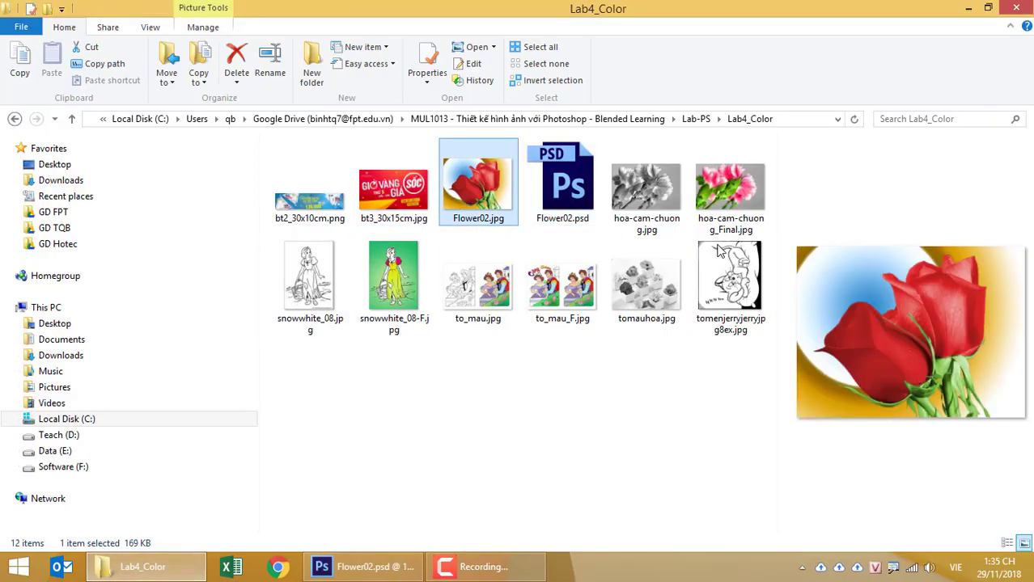
double_click(475, 179)
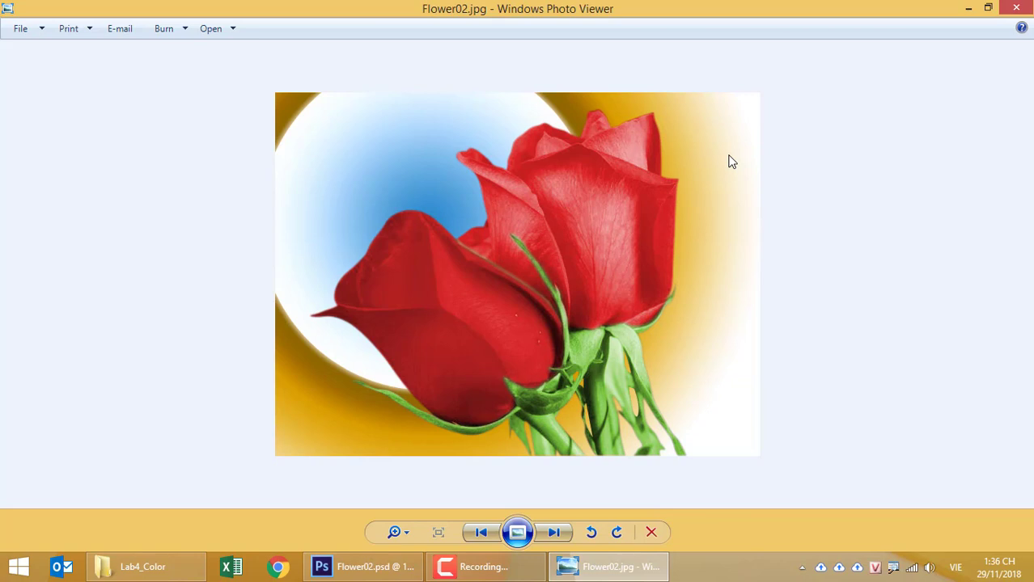
Step: Back in Flower02.psd, add a new empty Layer 3 above Layer 0
left_click(404, 570)
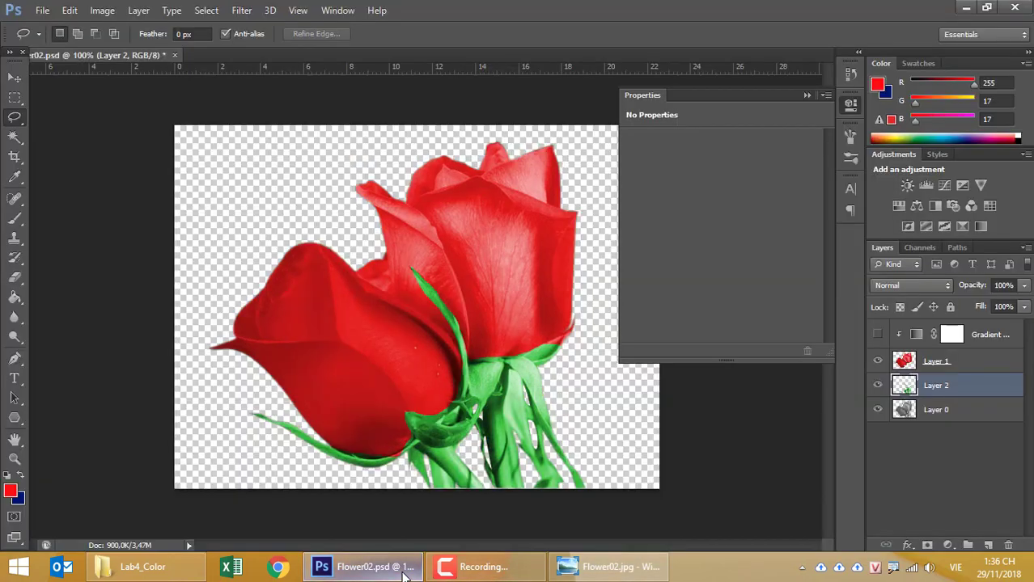
left_click(953, 411)
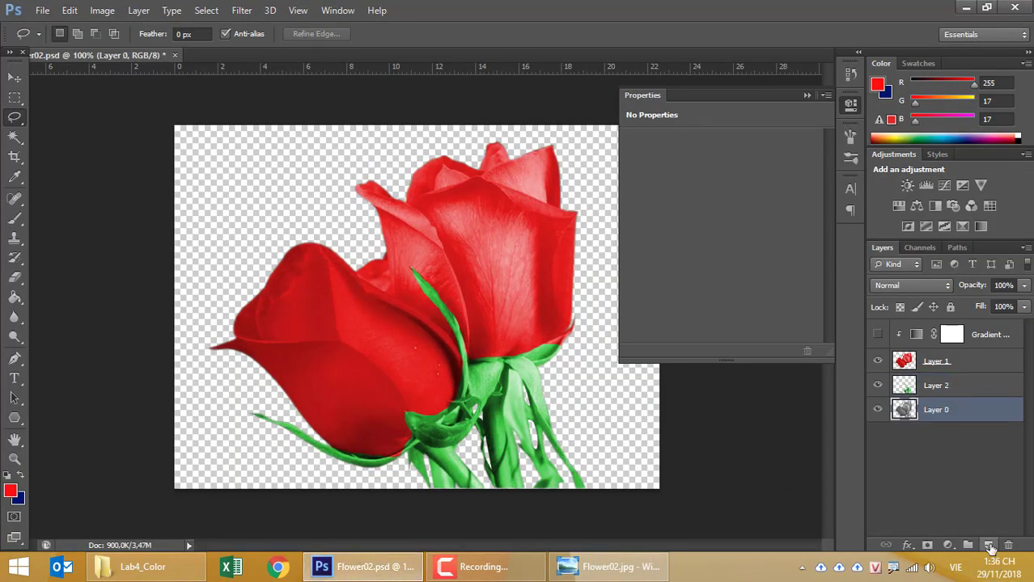
left_click(990, 547)
left_click(850, 104)
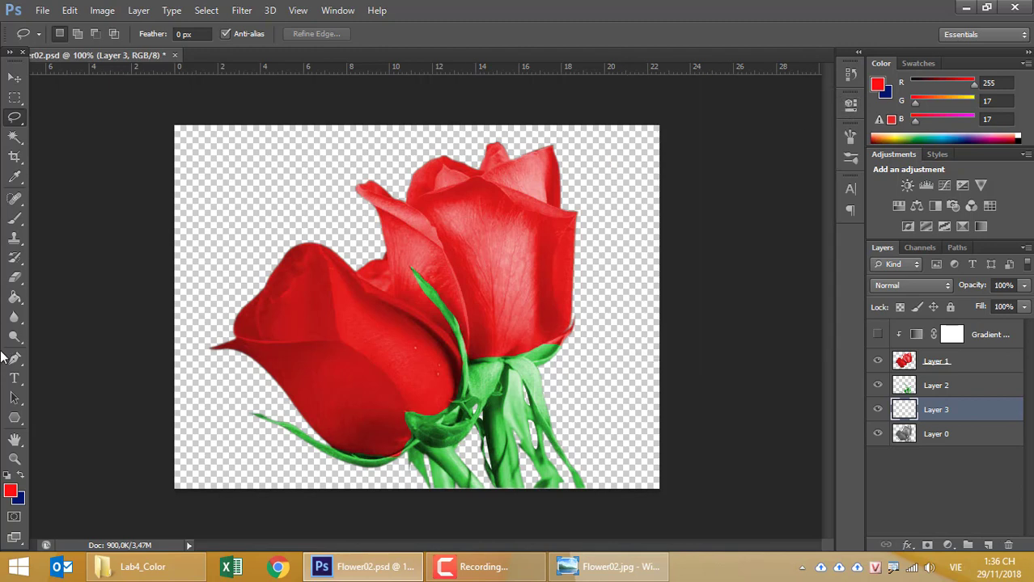
Step: Fill Layer 3 with a radial blue-white-gold gradient, redrawn once to reposition it
left_click(14, 298)
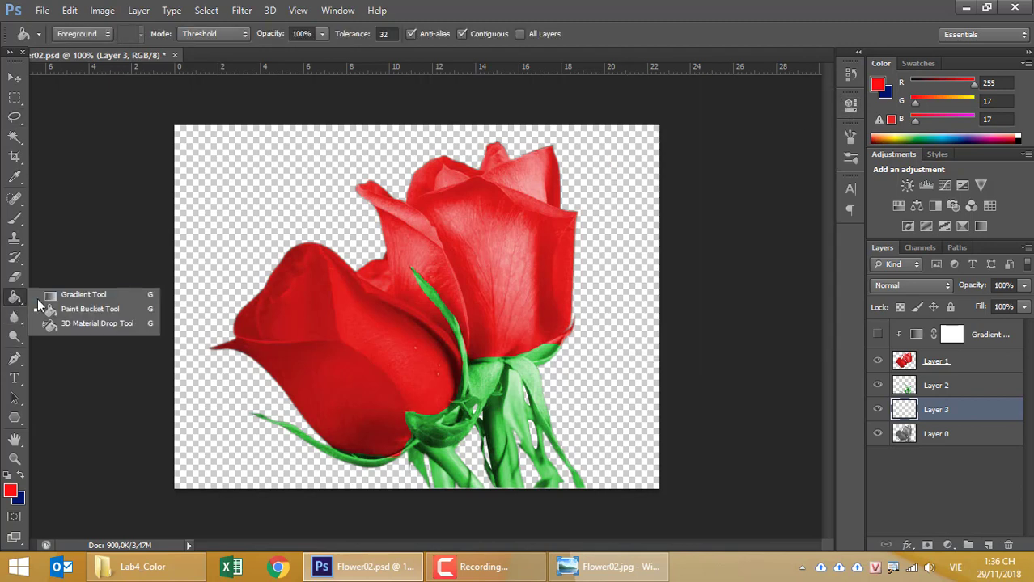
left_click(64, 296)
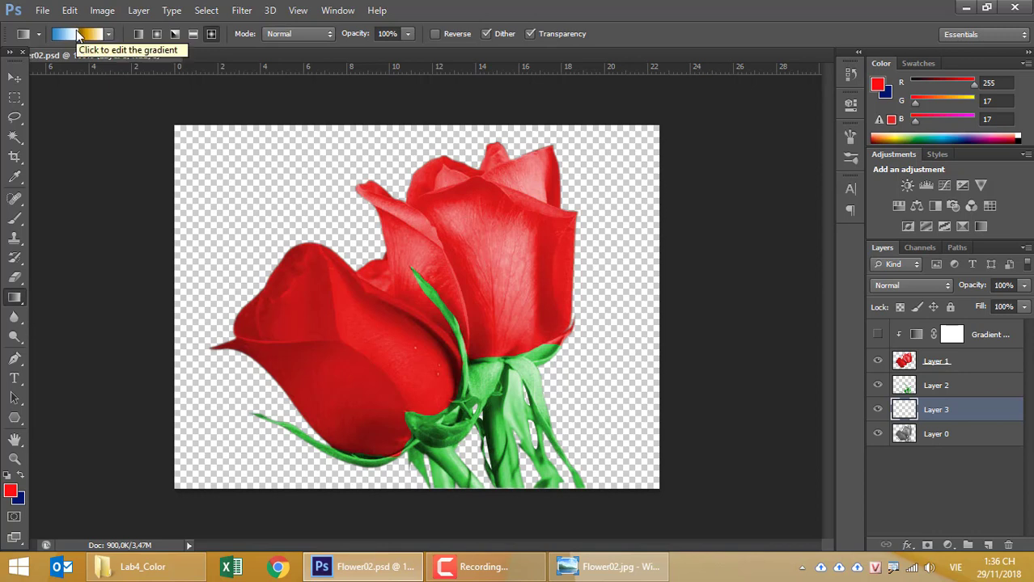
left_click(157, 35)
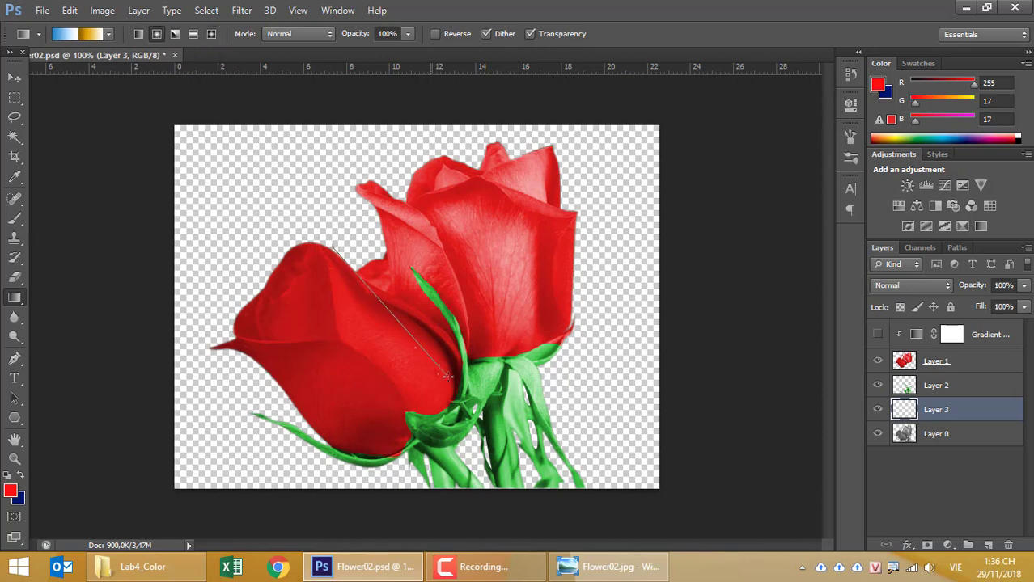
left_click_drag(334, 236, 467, 402)
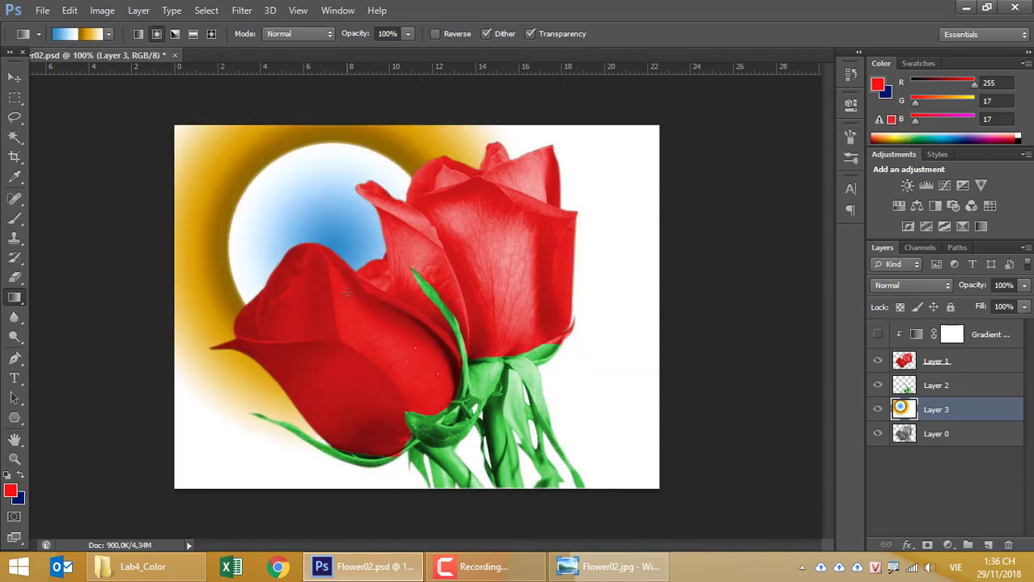
key("ctrl+z")
left_click_drag(332, 229, 524, 501)
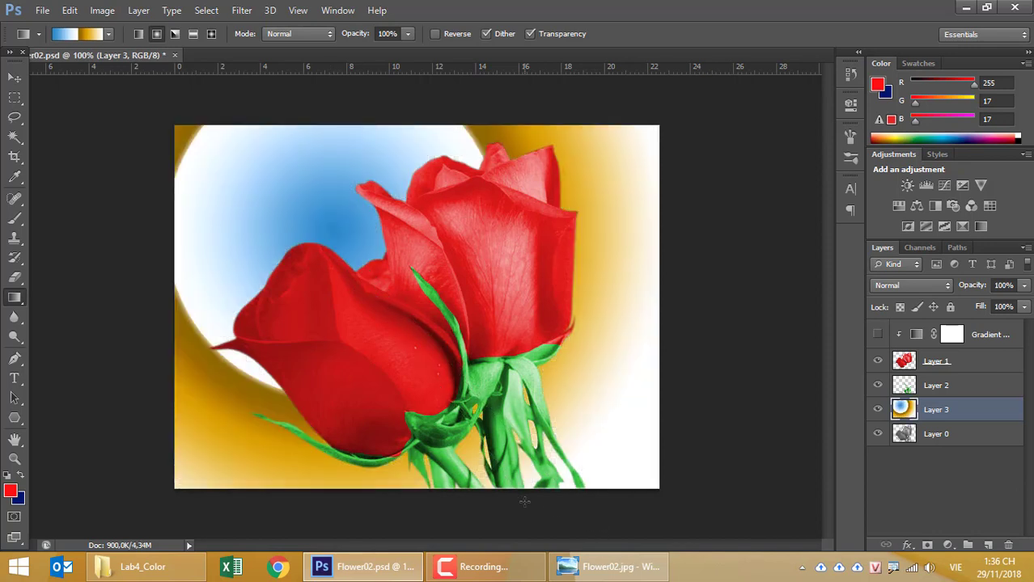